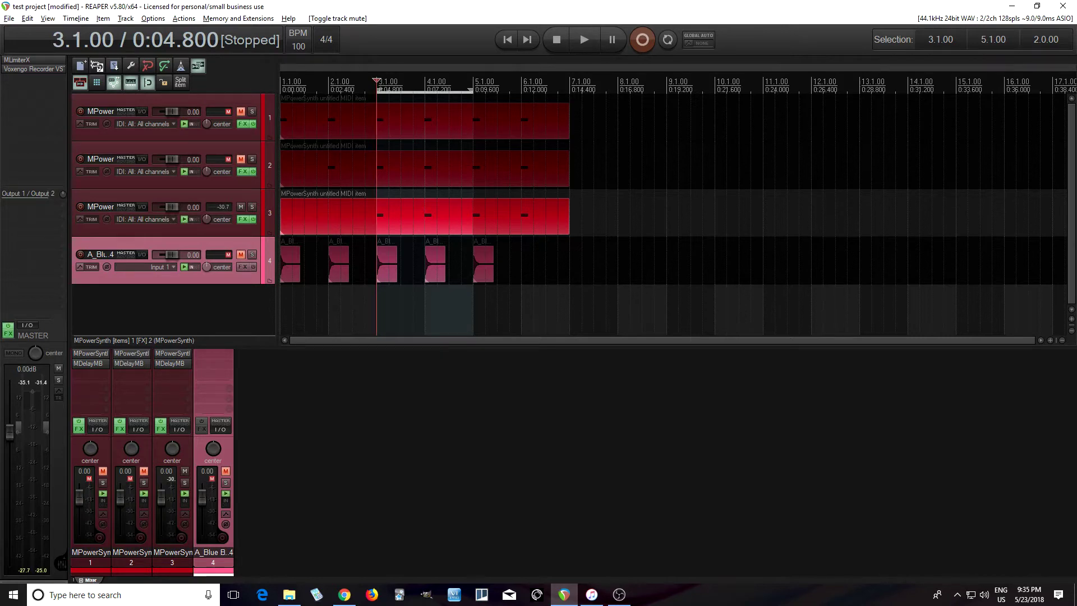
Unmute the first two MPowerSynth tracks and play back the three synth tracks together.
click(242, 161)
click(242, 114)
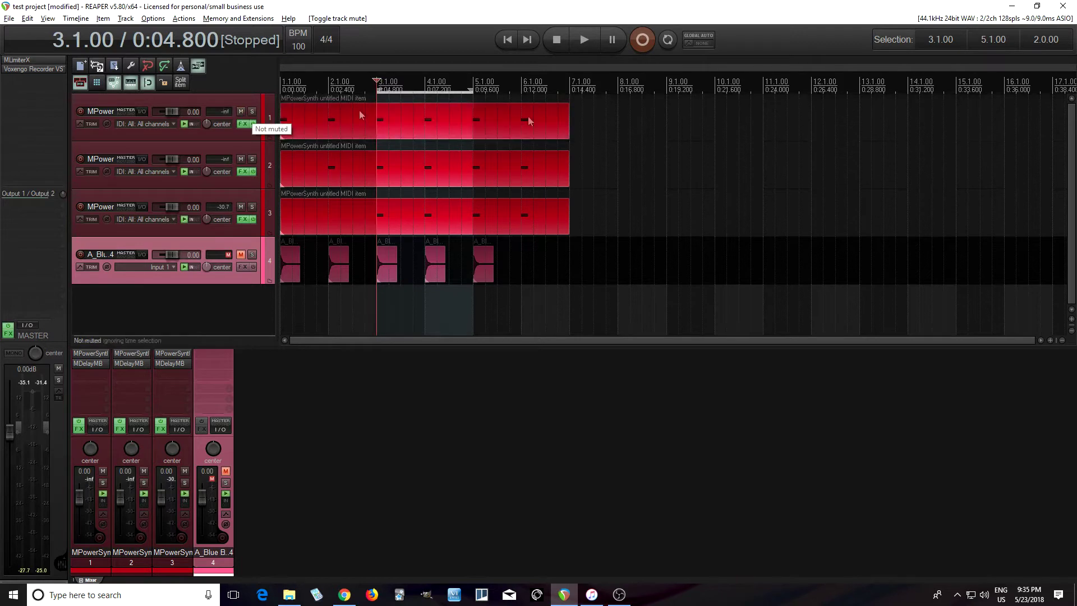
click(584, 40)
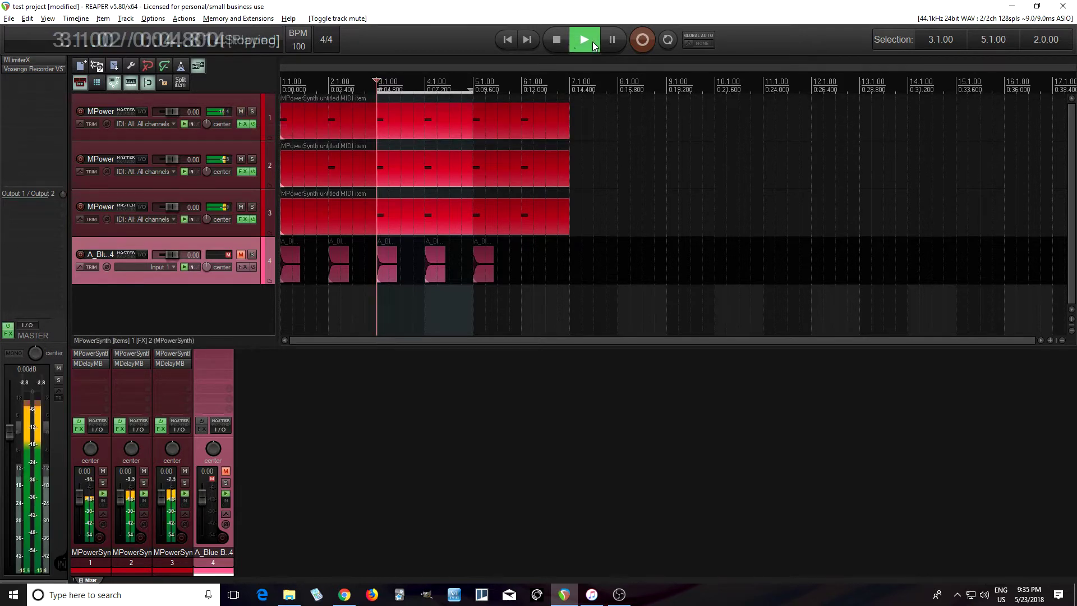
click(556, 39)
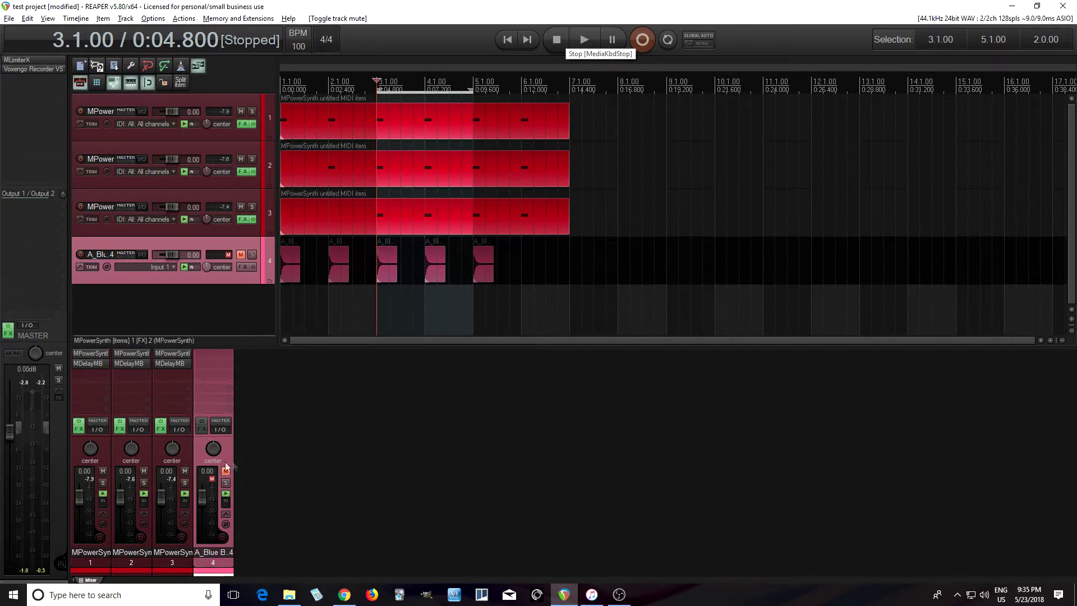
Bypass MDelayMB on all three MPowerSynth tracks and play back the undelayed synths.
shift+click(177, 363)
shift+click(138, 364)
shift+click(88, 364)
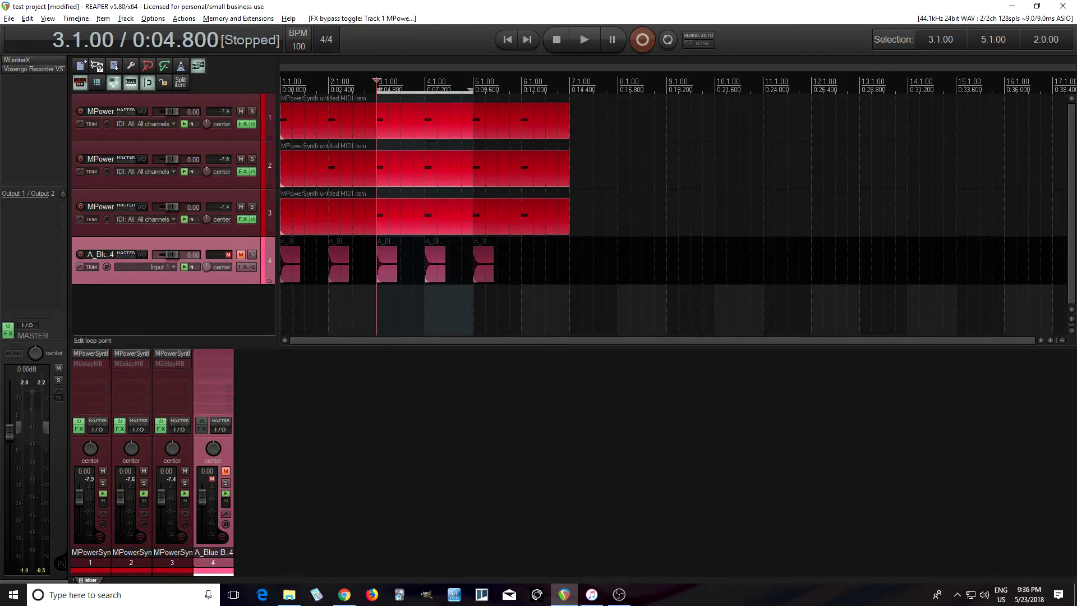
click(588, 36)
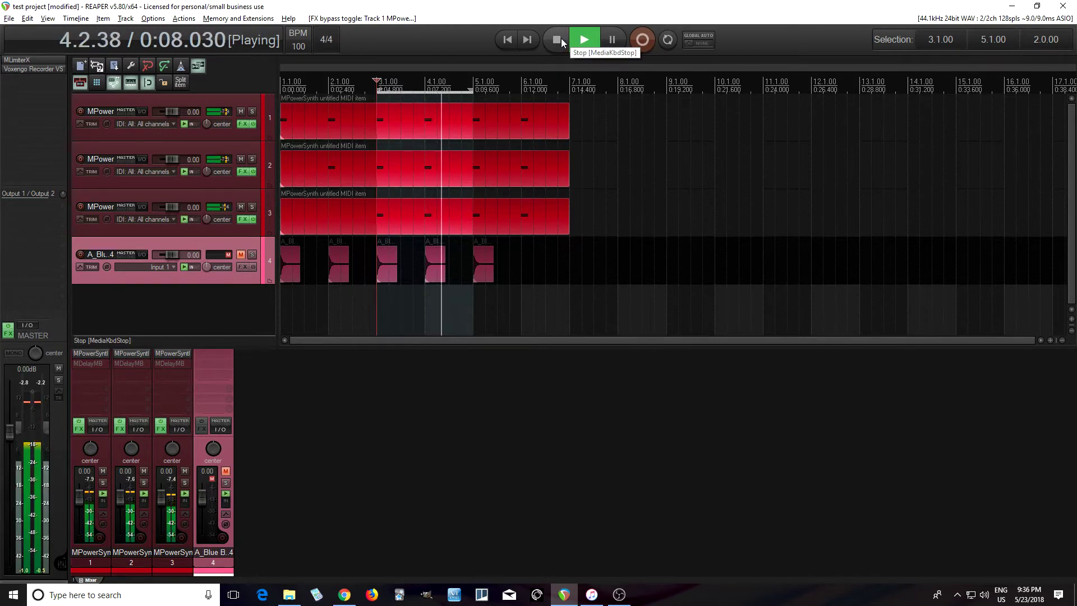
click(561, 38)
Re-enable MDelayMB on all three MPowerSynth tracks.
shift+click(179, 368)
shift+click(136, 365)
shift+click(96, 363)
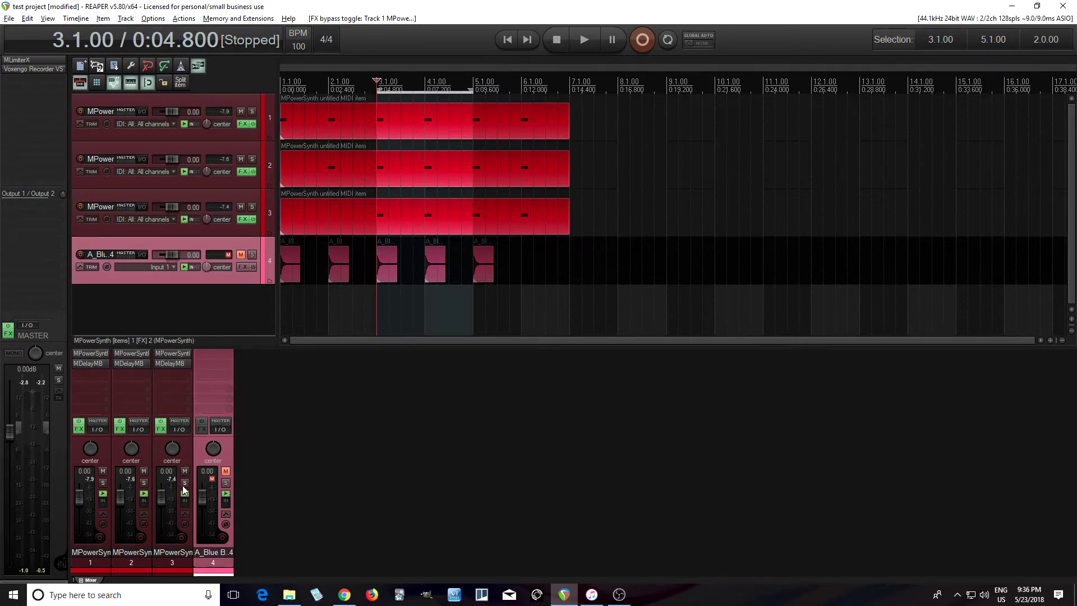
Solo the third MPowerSynth track and play it back on its own.
click(185, 483)
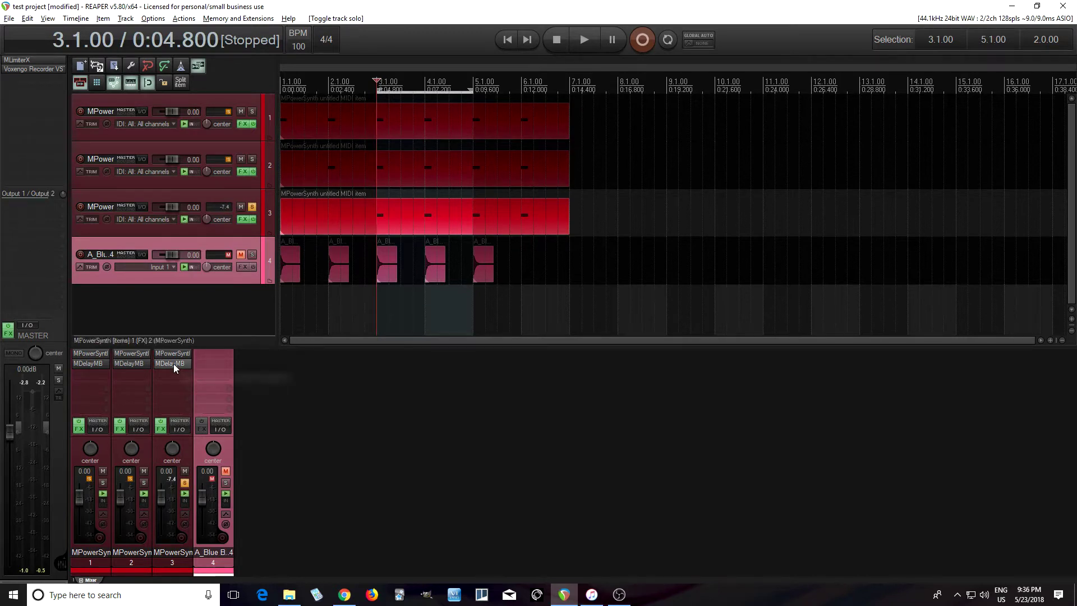
click(577, 47)
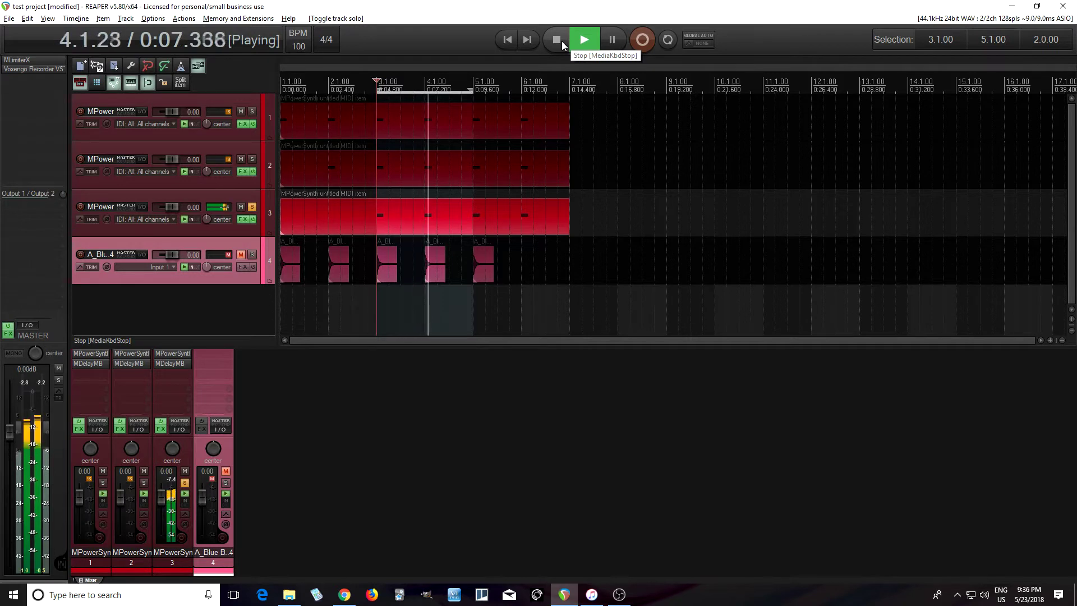
click(557, 40)
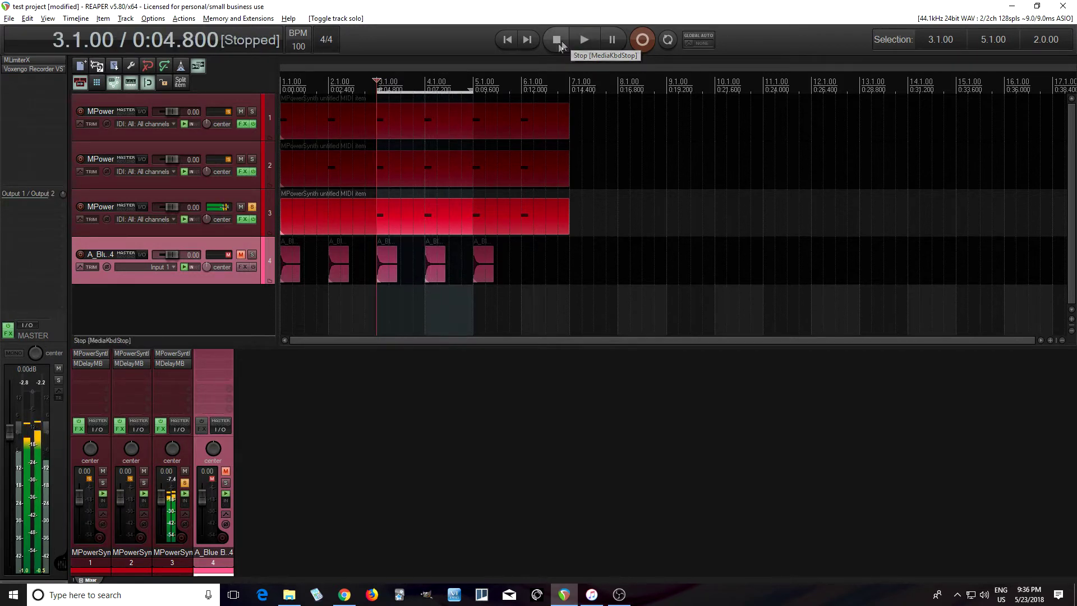
Open MDelayMB on track 3, switch to setting slot B, and create three default bands.
click(171, 365)
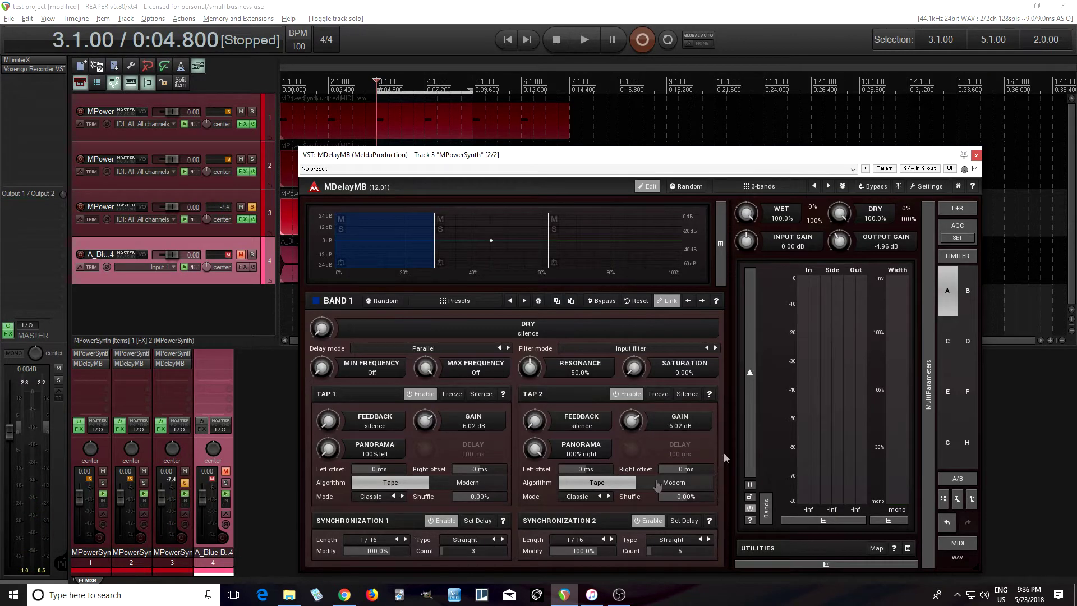
click(971, 308)
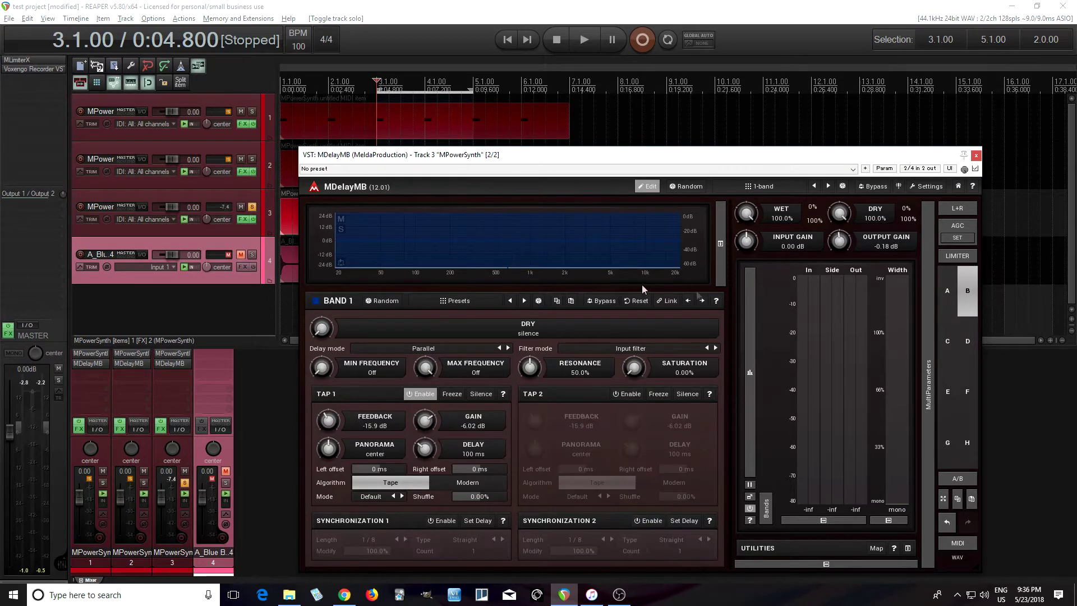
right_click(510, 252)
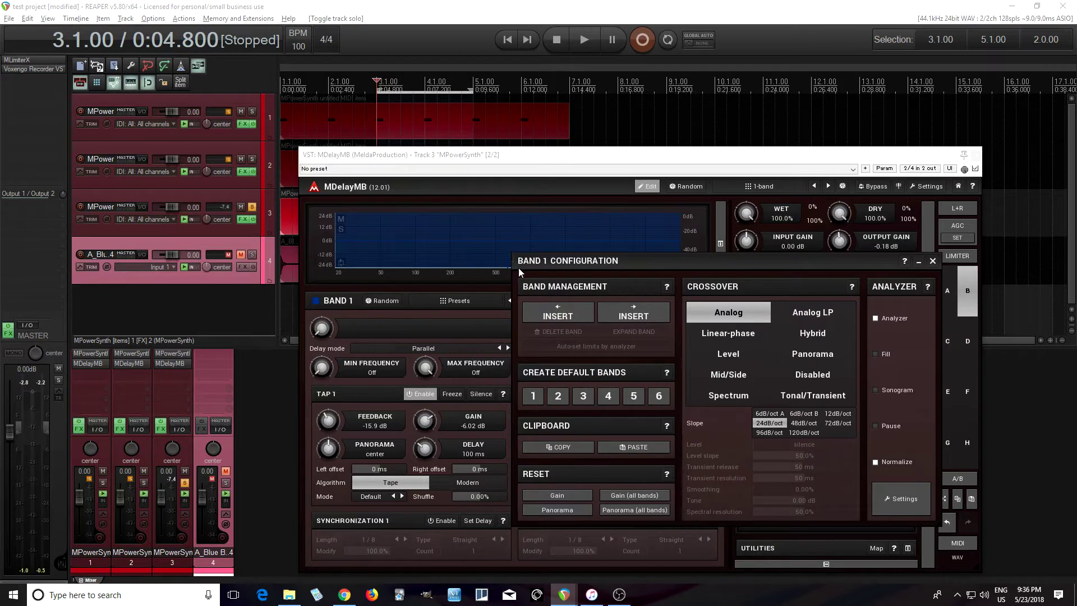
click(584, 400)
click(494, 337)
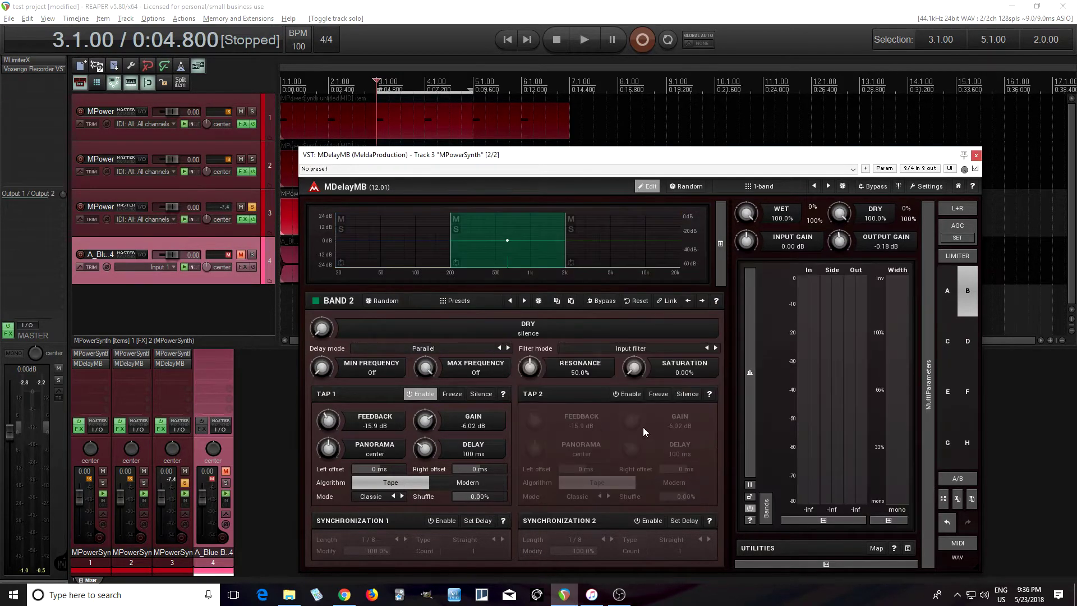
Set the band crossover of MDelayMB to Disabled and close the band configuration.
right_click(540, 254)
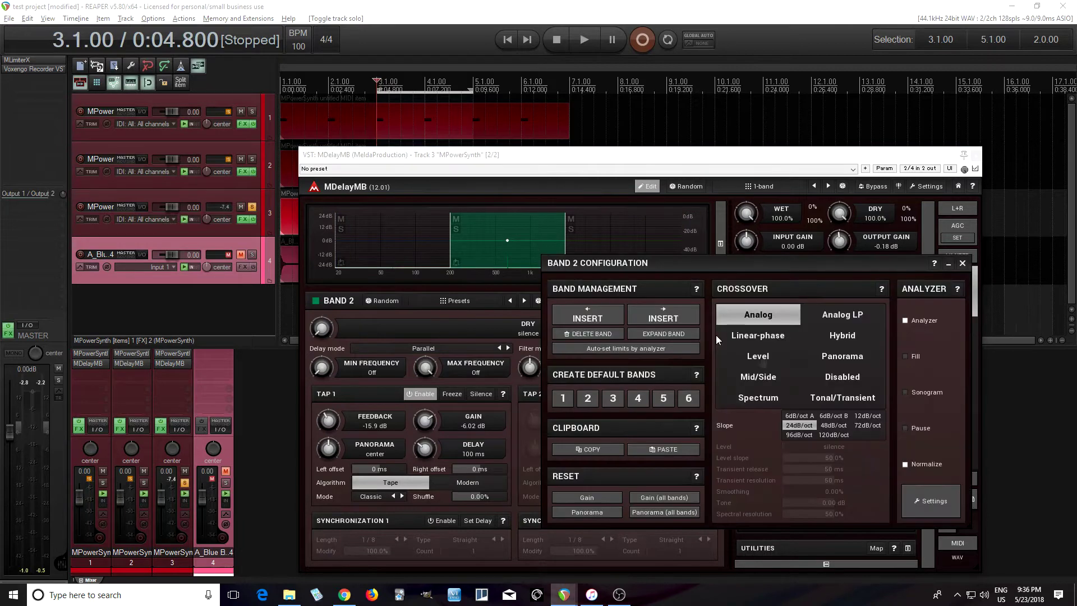
click(844, 377)
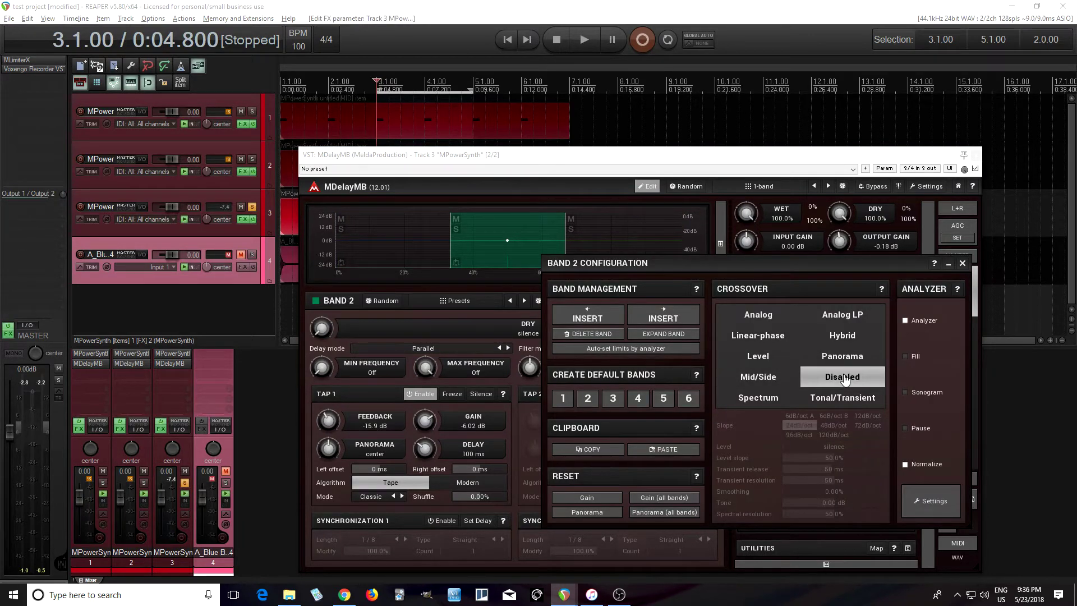
click(963, 263)
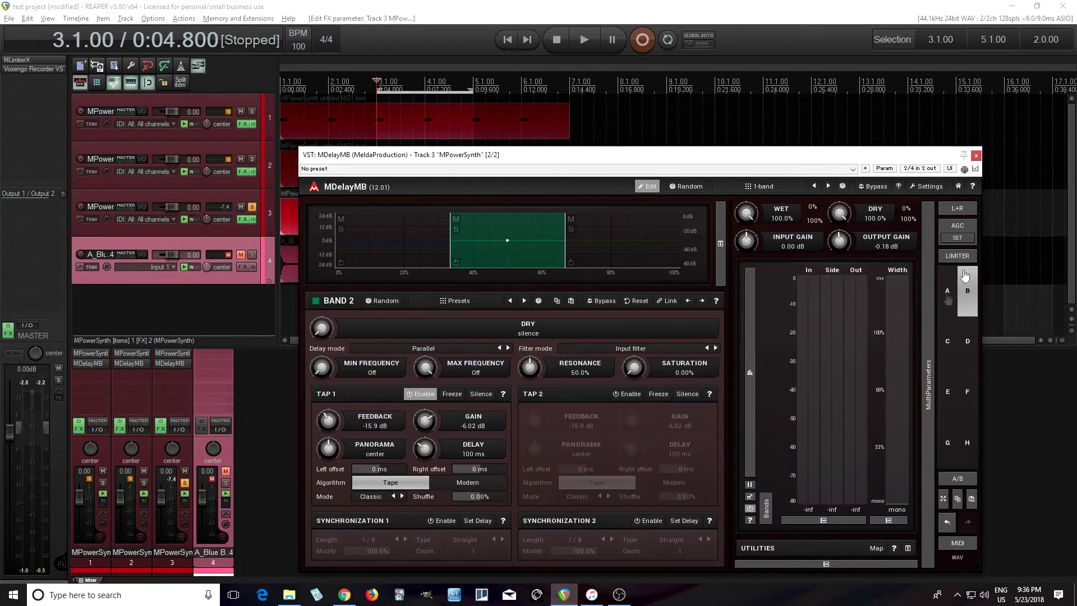
Link the bands, set tap 1's feedback to silence with Classic mode, and enable tap 2.
drag(571, 158, 558, 126)
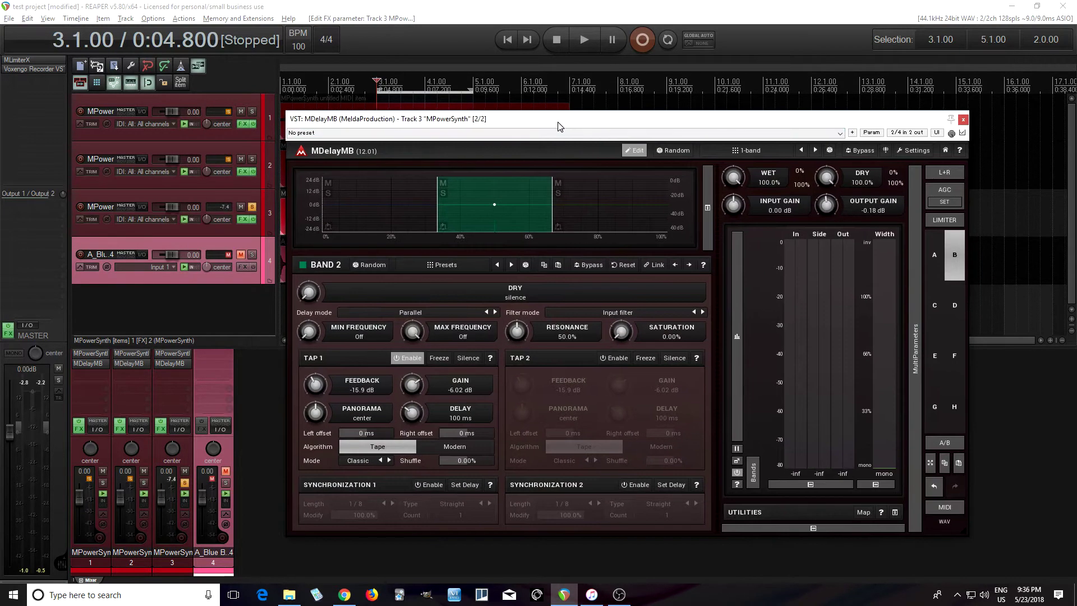
click(656, 265)
double_click(315, 384)
click(380, 461)
click(388, 461)
click(615, 359)
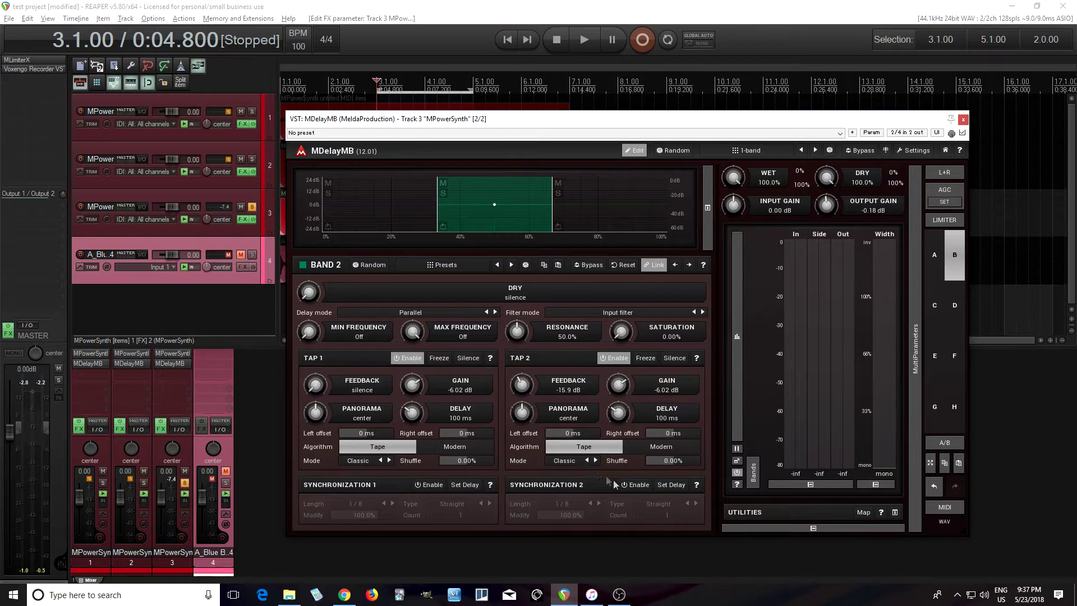
Enable synchronization for both taps and set each length to 1/16.
click(632, 486)
click(429, 485)
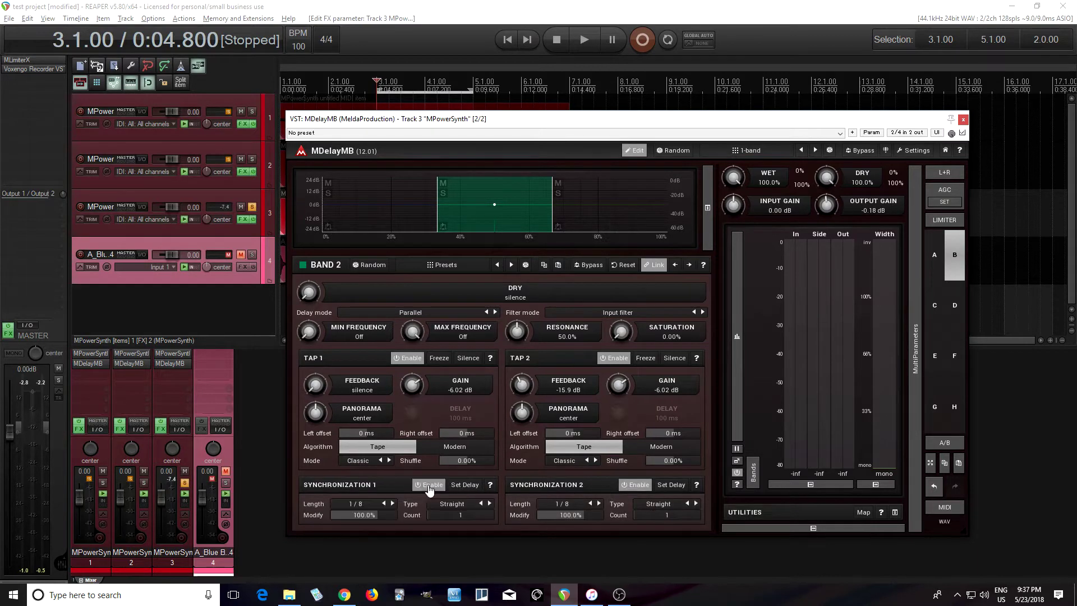
click(392, 503)
click(599, 505)
Set tap 2's feedback to silence and the plugin's output gain to -5.18 dB.
drag(529, 380, 529, 409)
drag(829, 203, 829, 218)
Unlink the bands and set band 1's synchronization counts to 4 for tap 1 and 6 for tap 2.
click(402, 225)
click(655, 271)
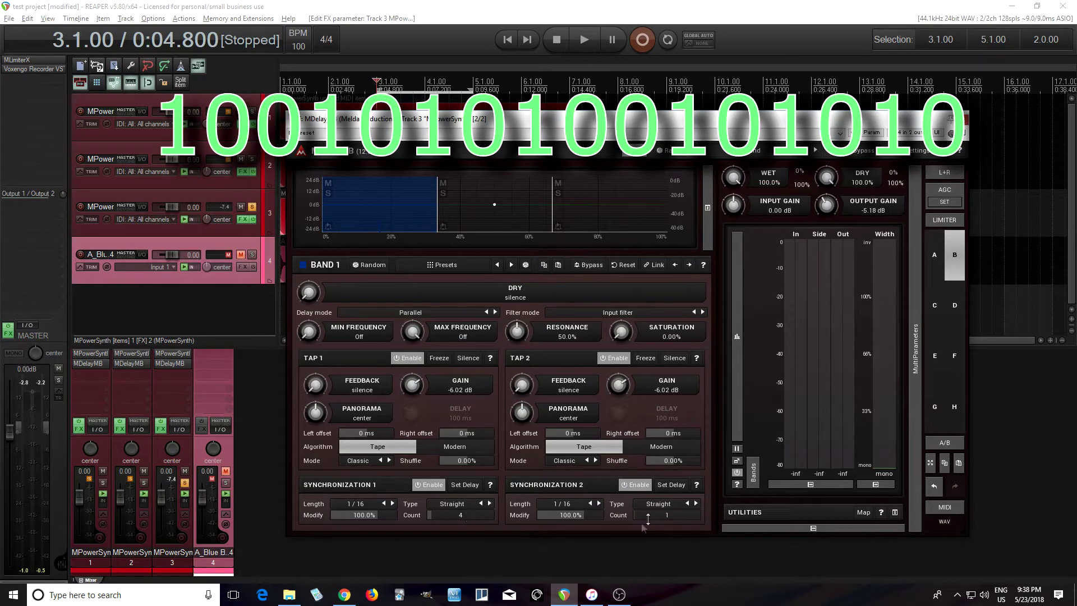
drag(667, 515, 667, 504)
Set band 2's synchronization counts to 7 for tap 1 and 11 for tap 2.
click(475, 224)
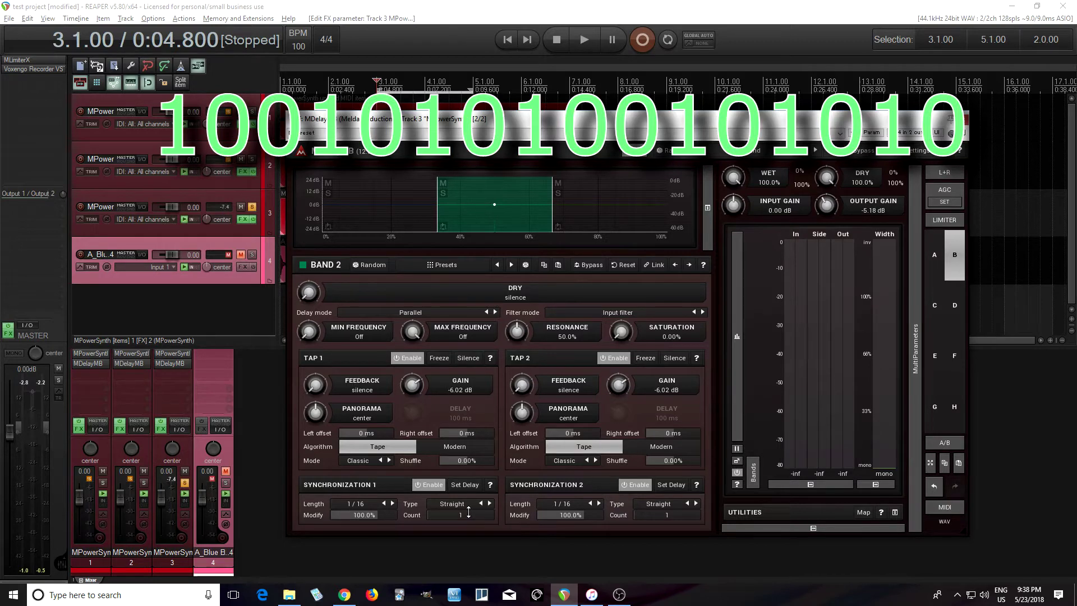
drag(469, 512, 469, 504)
drag(667, 515, 667, 510)
click(662, 516)
Set band 3's synchronization counts to 12 for tap 1 and 14 for tap 2.
click(584, 222)
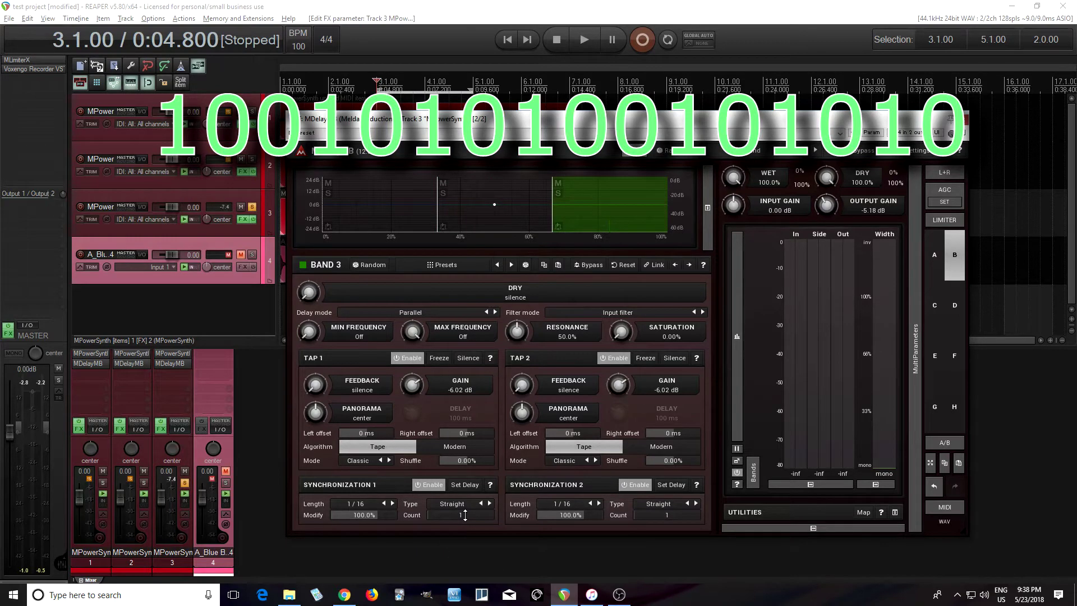
drag(465, 515, 465, 505)
drag(666, 515, 667, 508)
Check band 2's counts in slot A, and set band 2's second synchronization count to 10 in slot B.
click(934, 260)
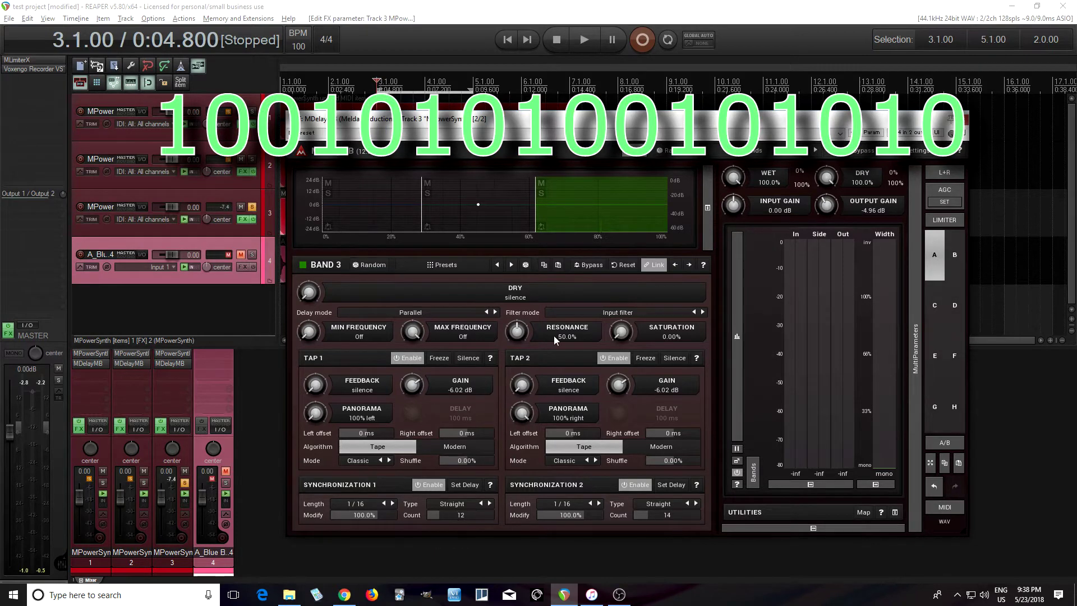
click(500, 225)
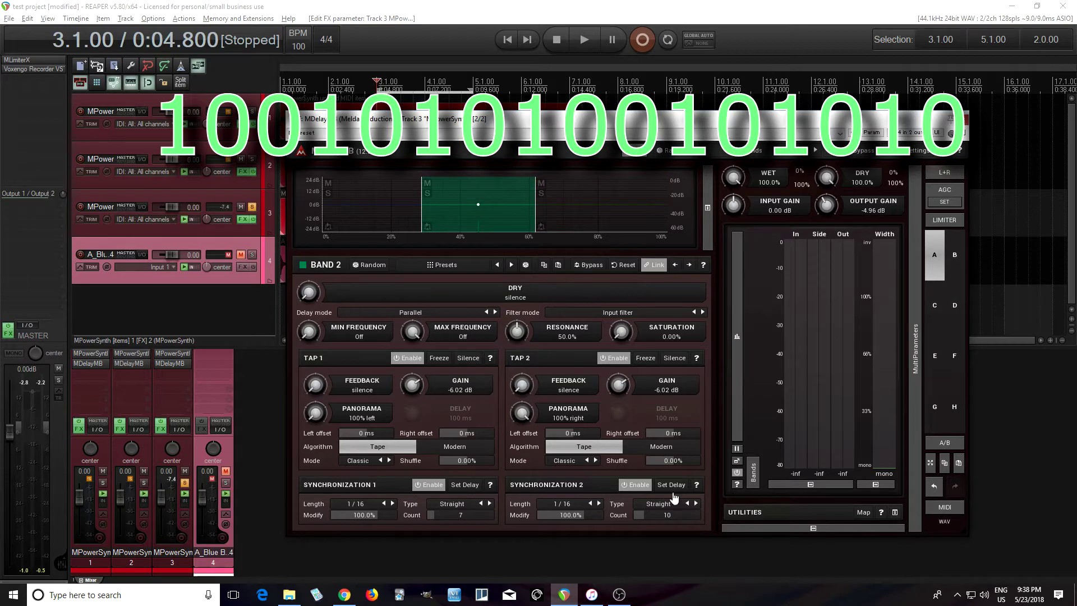
click(954, 256)
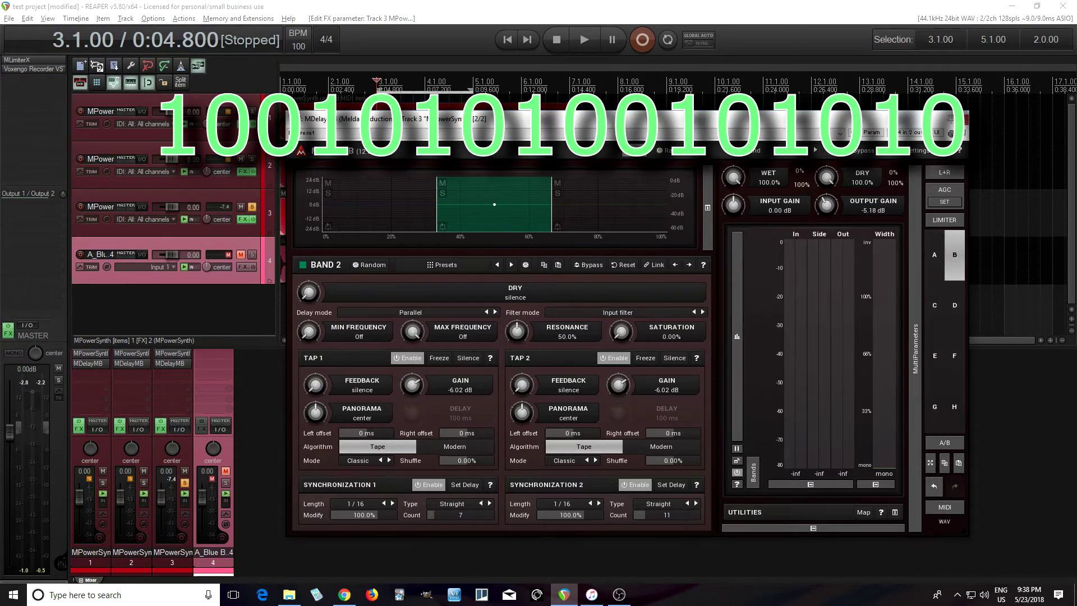
click(587, 211)
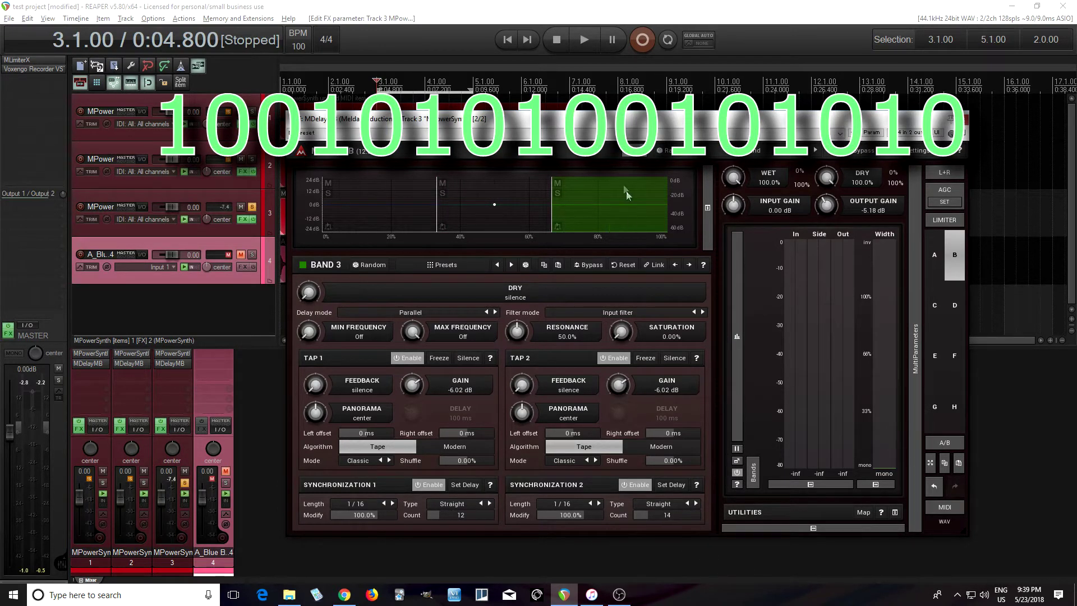
Play back the soloed synth track with the new delay counts of slot B.
drag(563, 126, 659, 188)
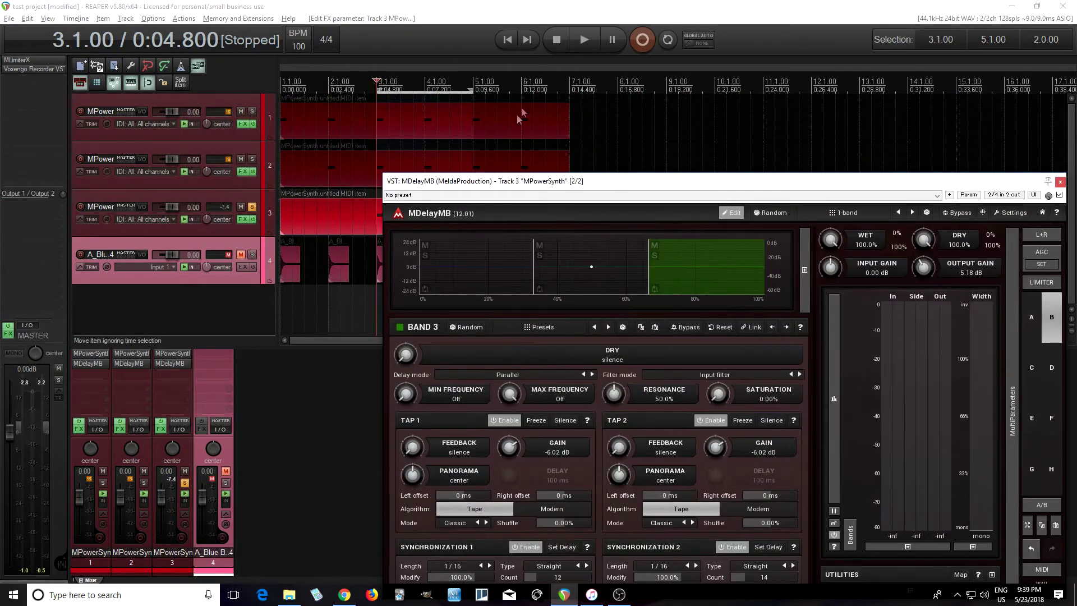
click(588, 41)
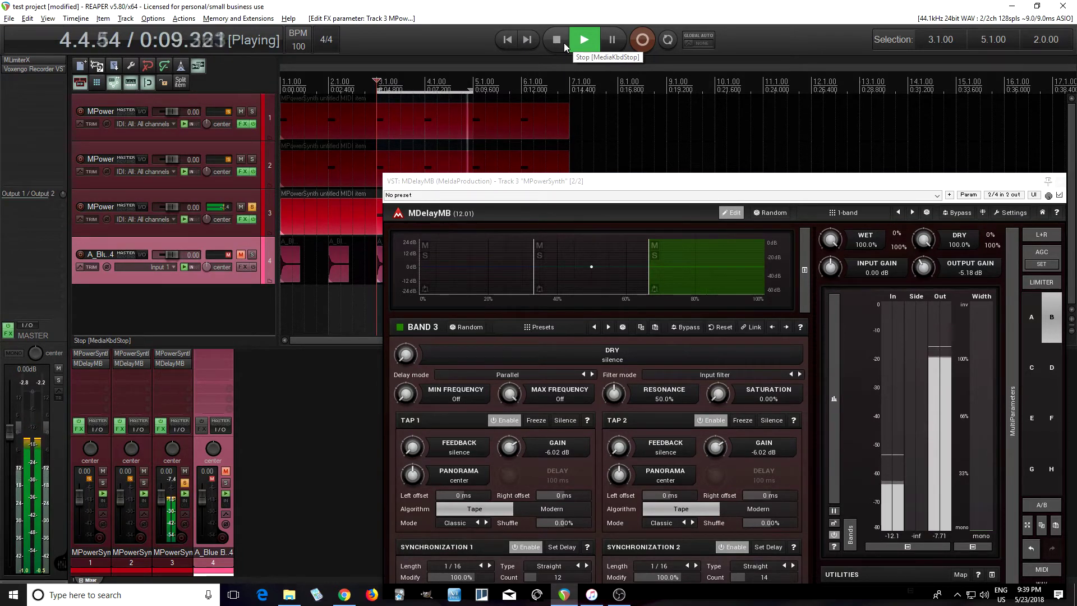
click(564, 42)
Link the bands, pan tap 1 to 100% left and tap 2 to 100% right, and set the output gain to -4.60 dB.
drag(699, 181, 576, 143)
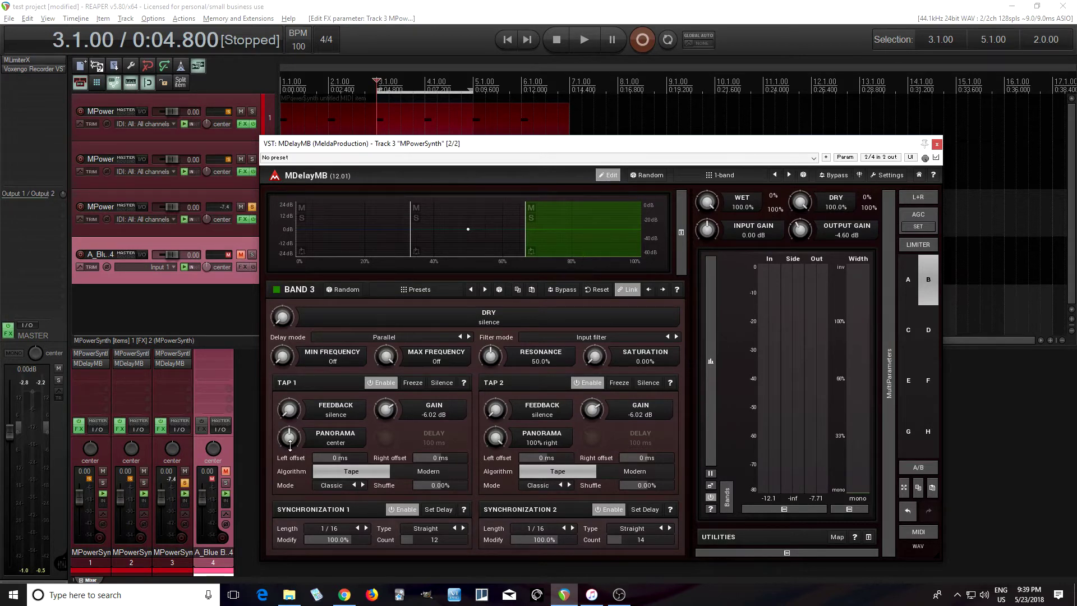
click(477, 241)
click(376, 242)
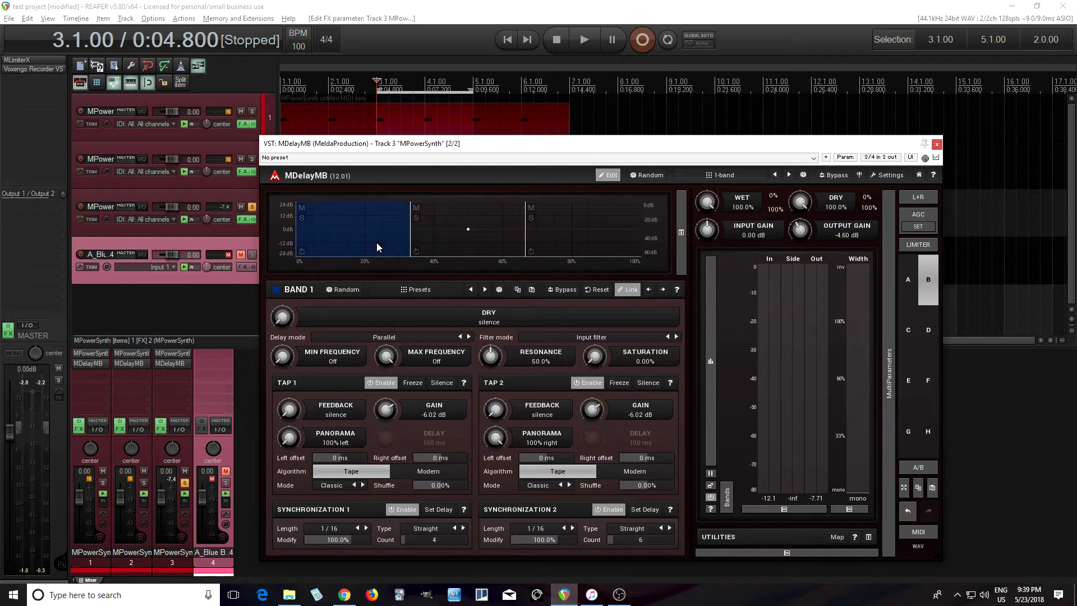
Check band 2's settings and play back the soloed synth track with its panned delay taps.
click(470, 237)
click(589, 41)
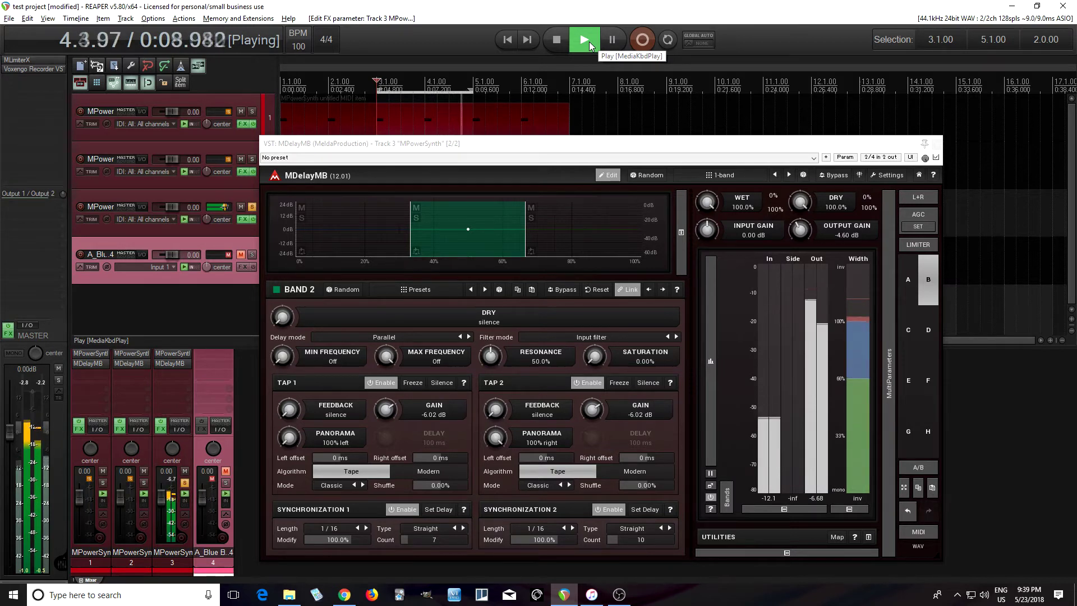
click(558, 45)
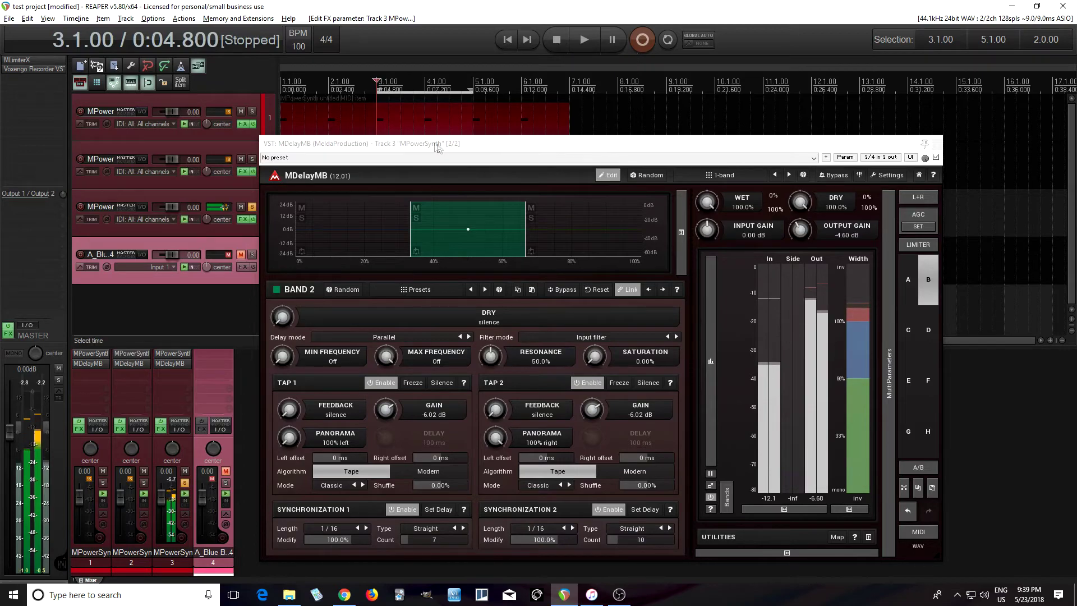
Unsolo the third MPowerSynth track and play back all three delayed synth tracks together.
drag(422, 142, 544, 144)
click(252, 208)
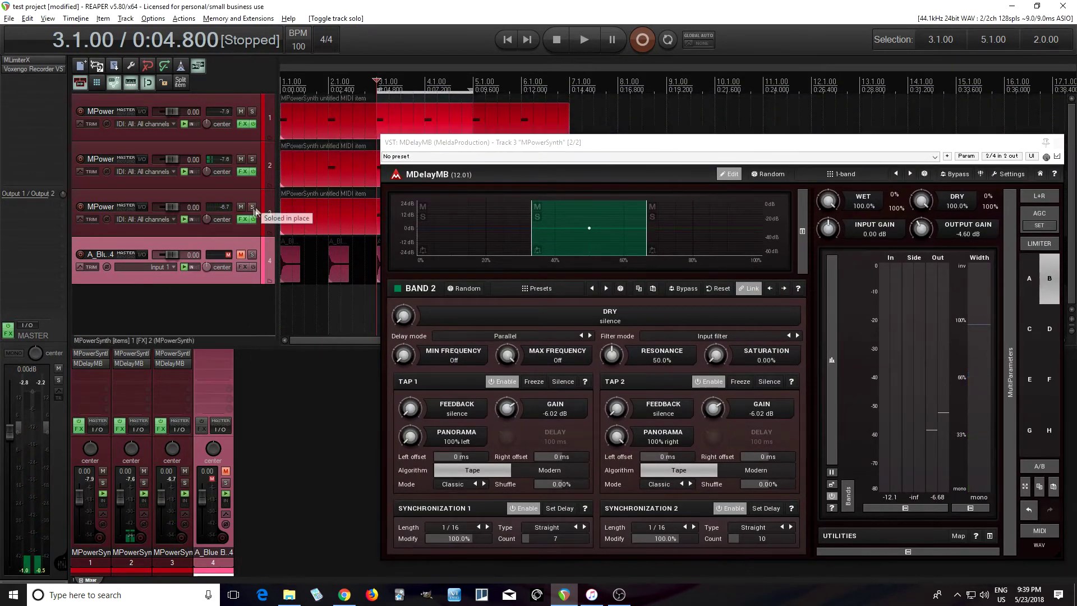
click(592, 41)
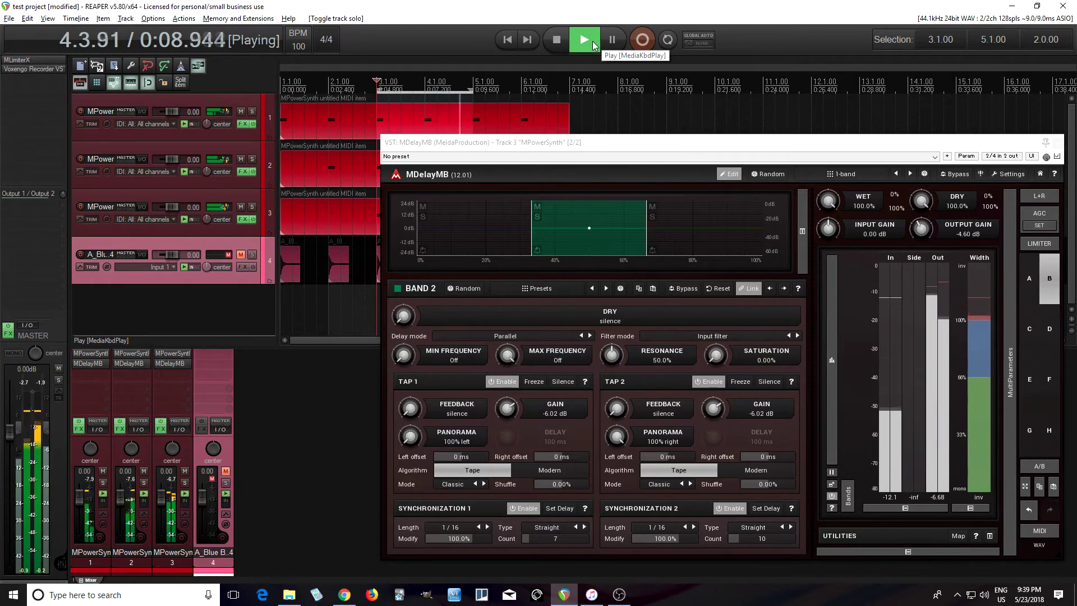
click(562, 42)
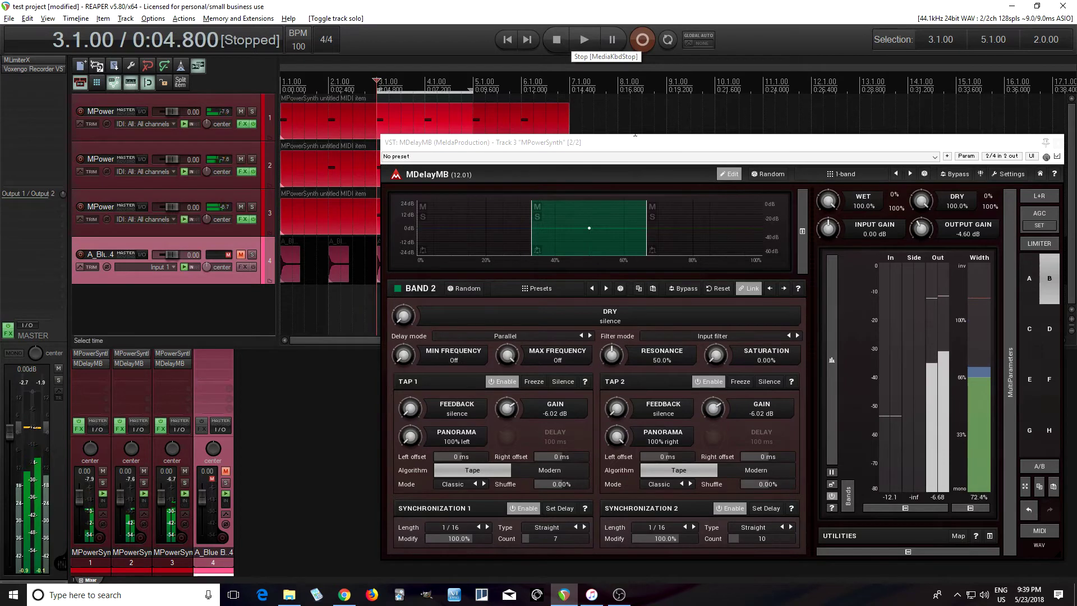
Compare the delay counts of bands 1 and 2 between slots A and B on the third MPowerSynth track.
drag(625, 146, 562, 147)
click(964, 281)
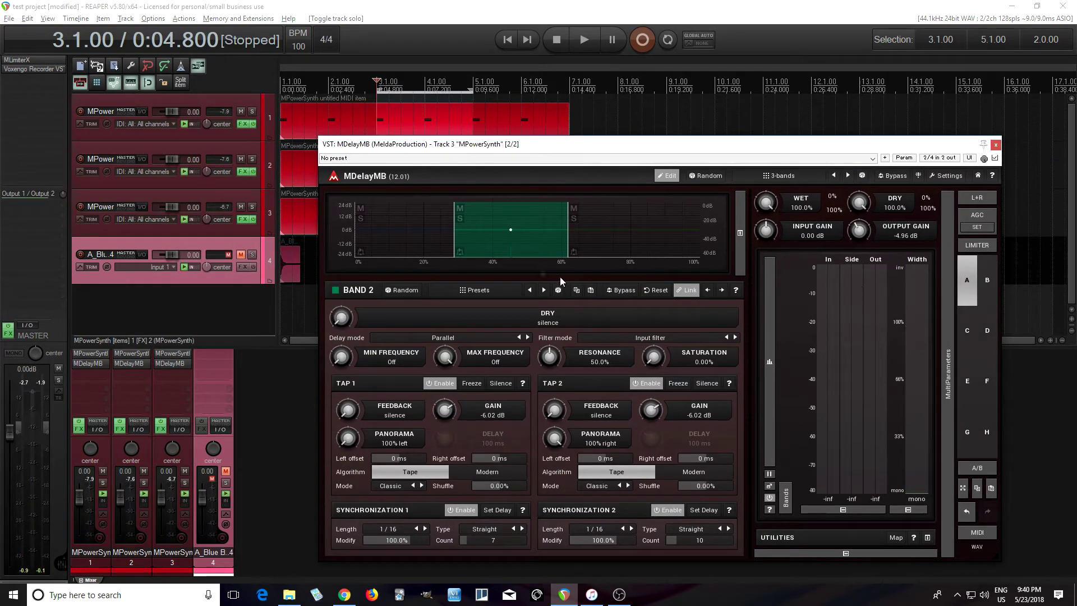
click(429, 246)
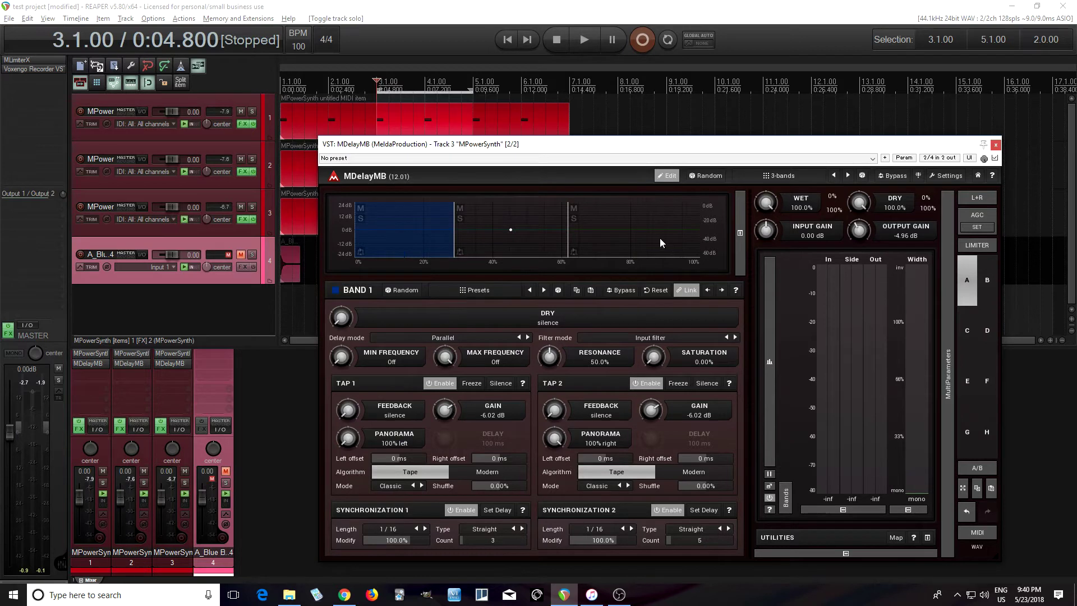
click(986, 280)
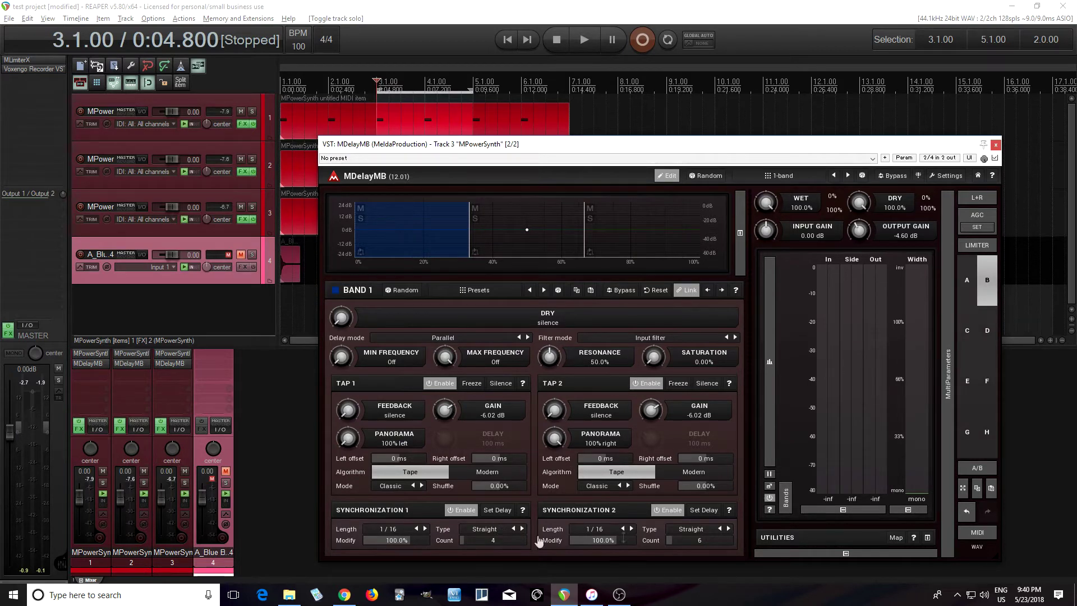
Switch the third synth track's delay to slot A, play back all three synth tracks from the project start, and close the plugin window.
click(963, 296)
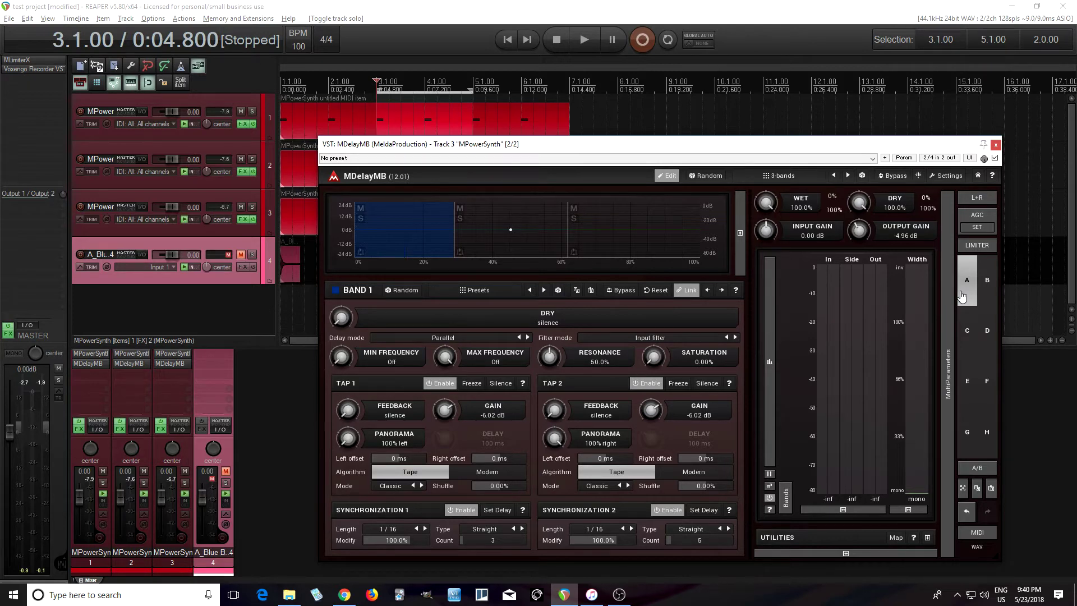
drag(620, 150, 612, 240)
click(507, 39)
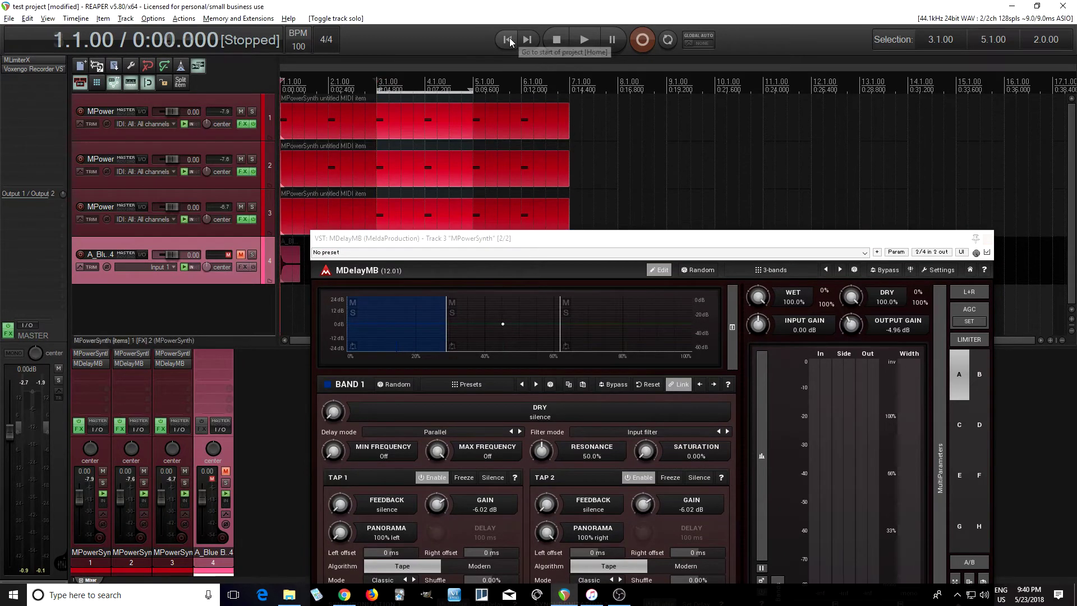
click(582, 45)
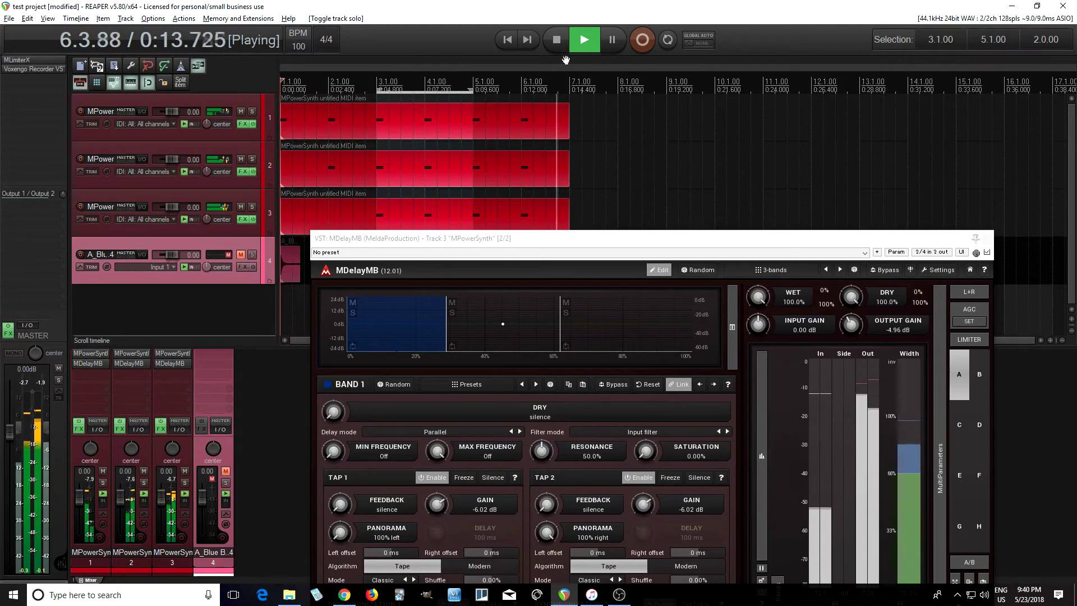
click(556, 39)
drag(643, 247, 675, 106)
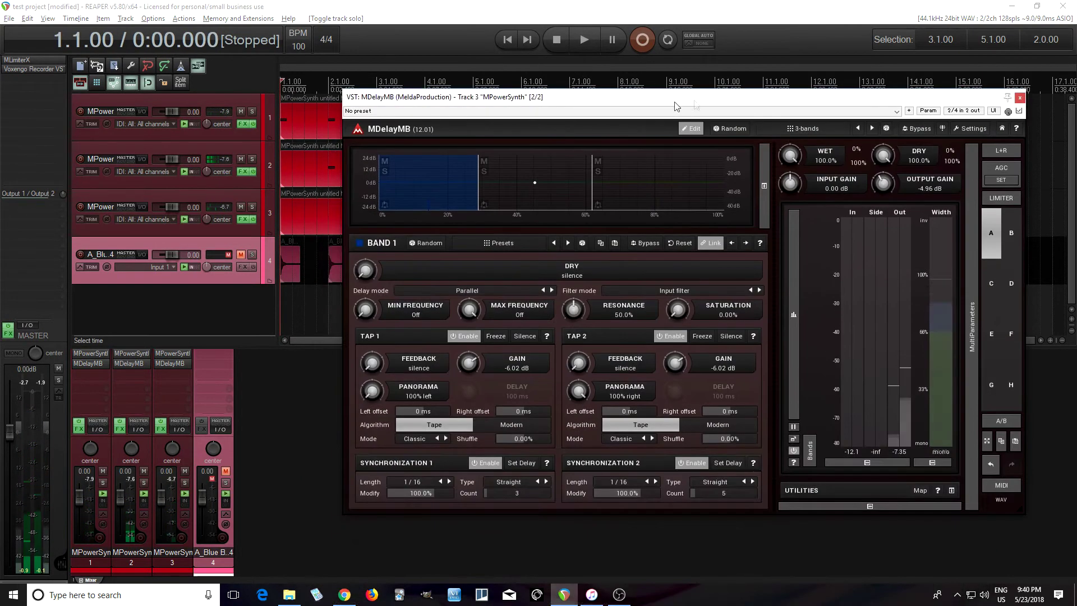
click(1020, 99)
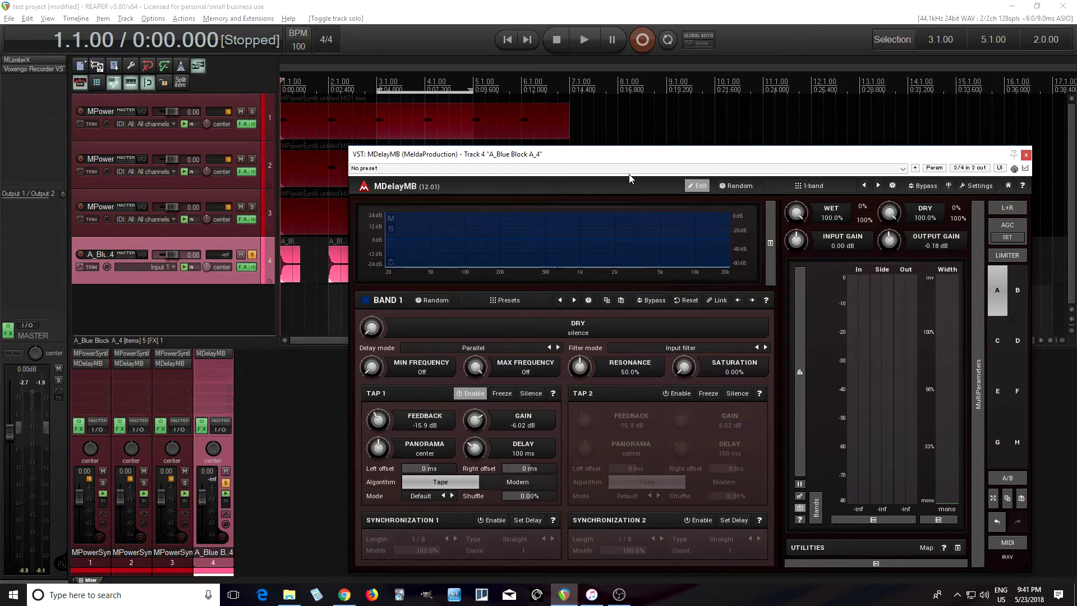
Create four default bands in the MDelayMB on track 4 and set the crossover to Disabled.
drag(625, 157, 606, 147)
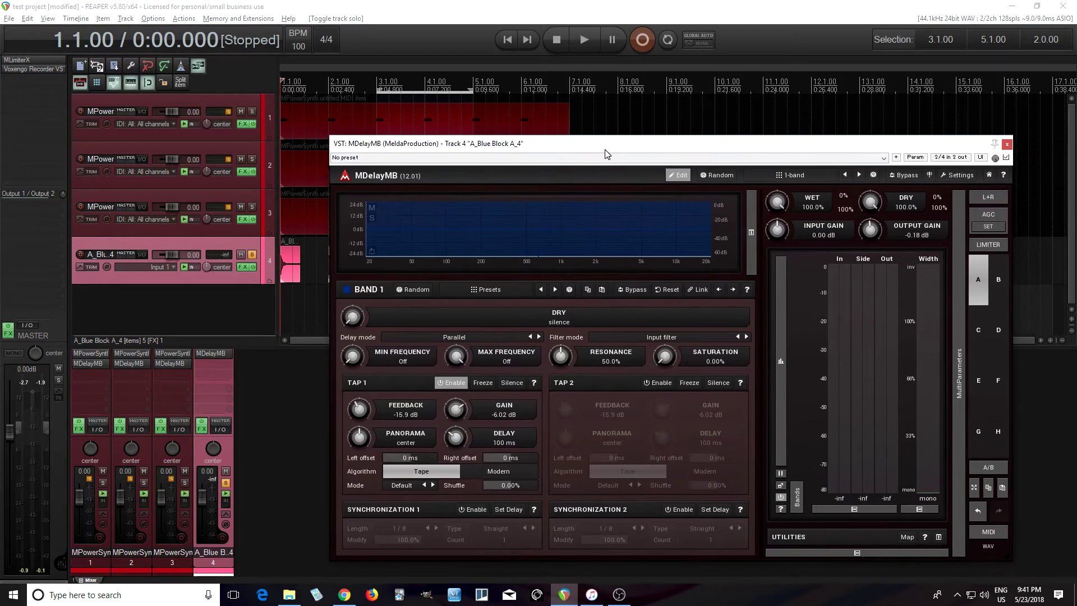
right_click(580, 241)
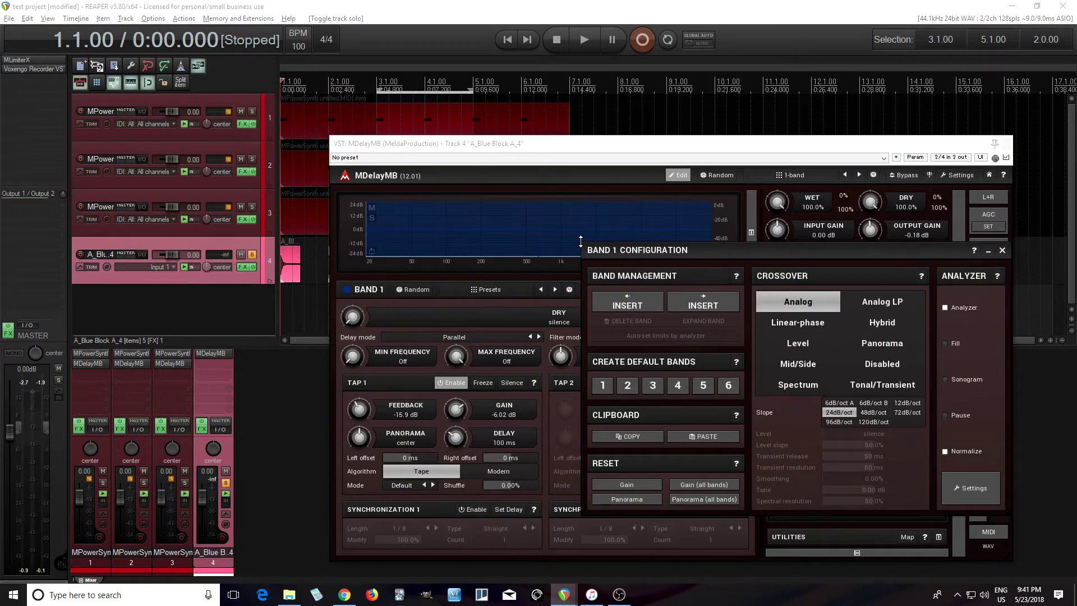
click(676, 387)
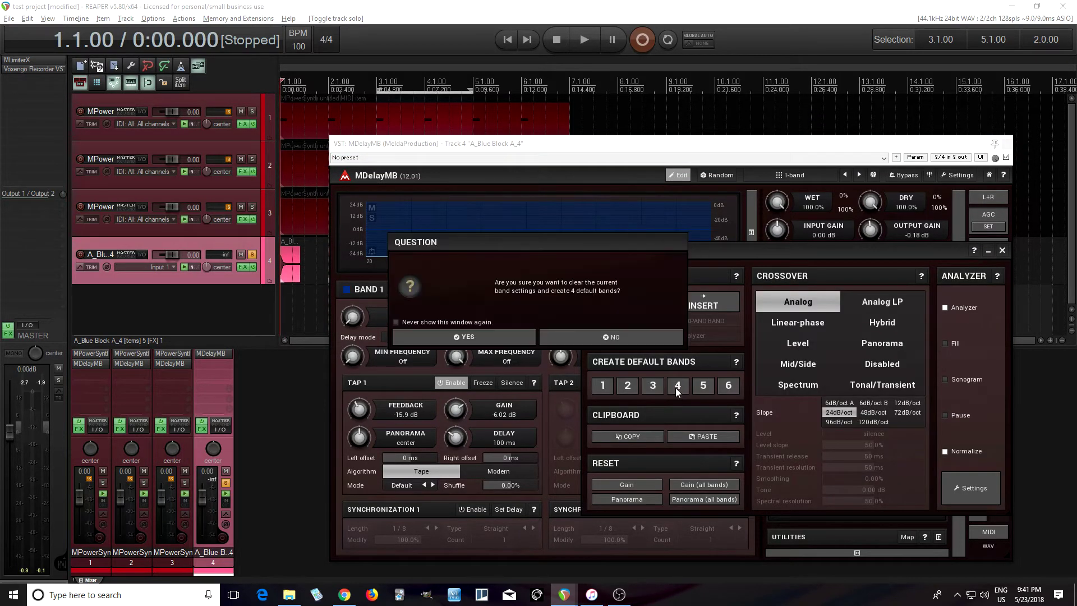
click(464, 336)
click(578, 257)
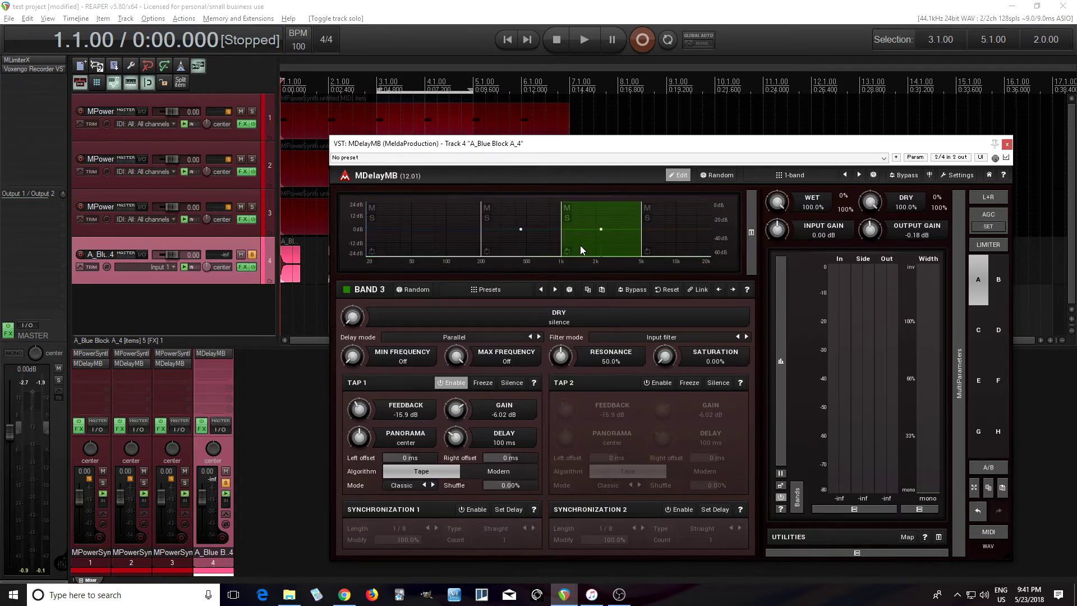
right_click(581, 249)
click(881, 367)
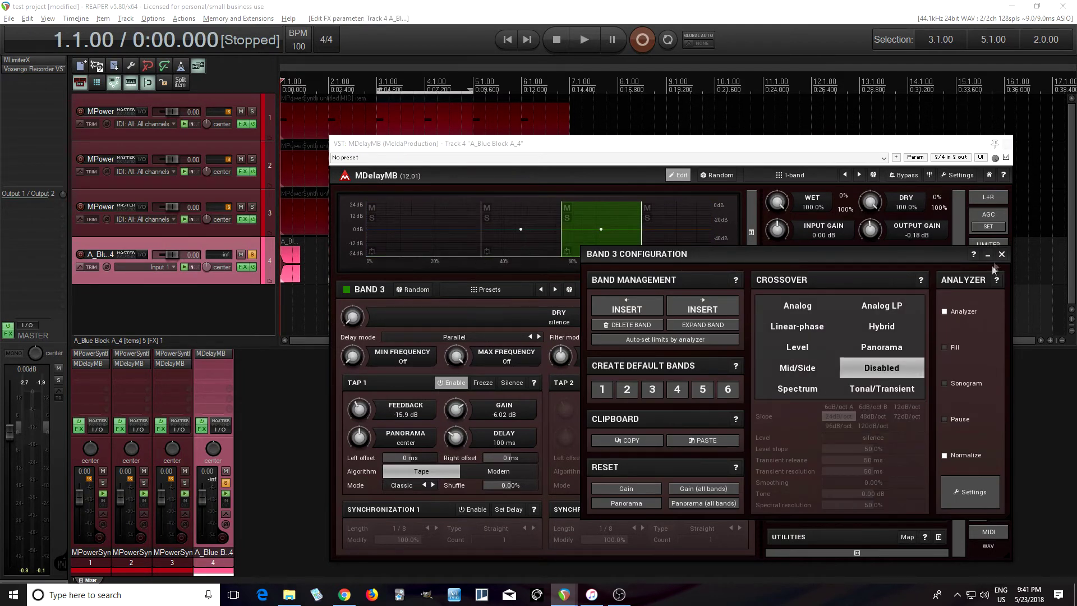
click(1001, 256)
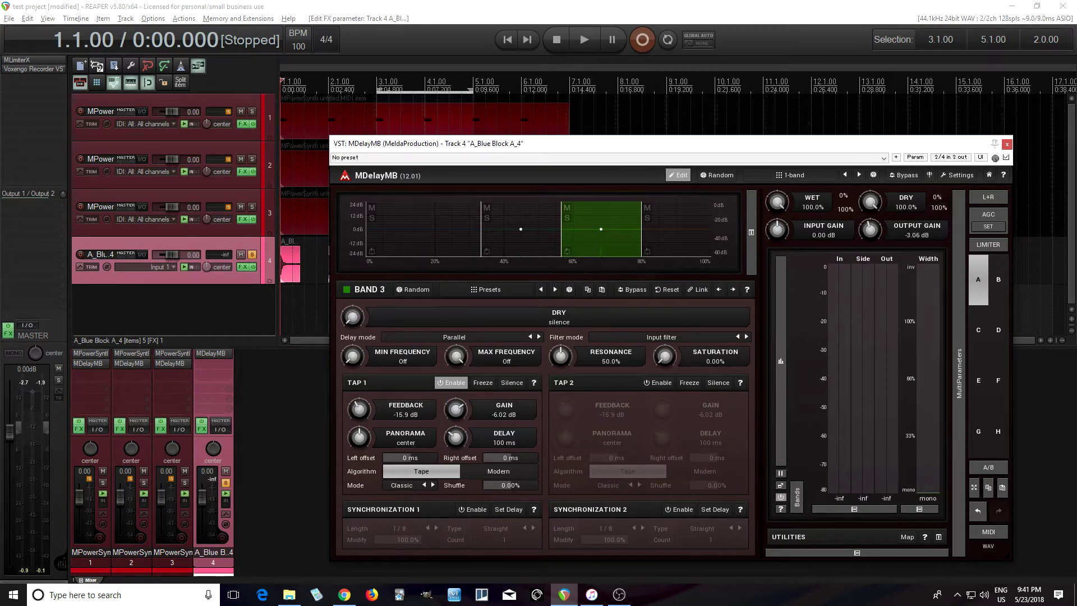
With the bands linked, silence tap 1's feedback, enable tap 2, and enable synchronization for both taps.
click(443, 250)
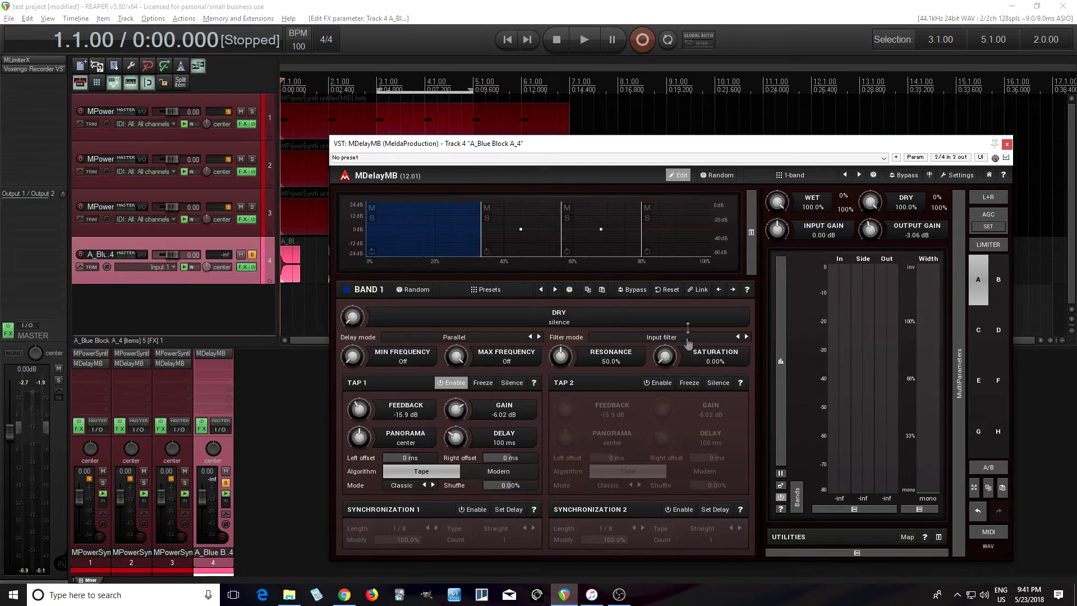
drag(379, 413, 415, 476)
click(425, 486)
click(659, 384)
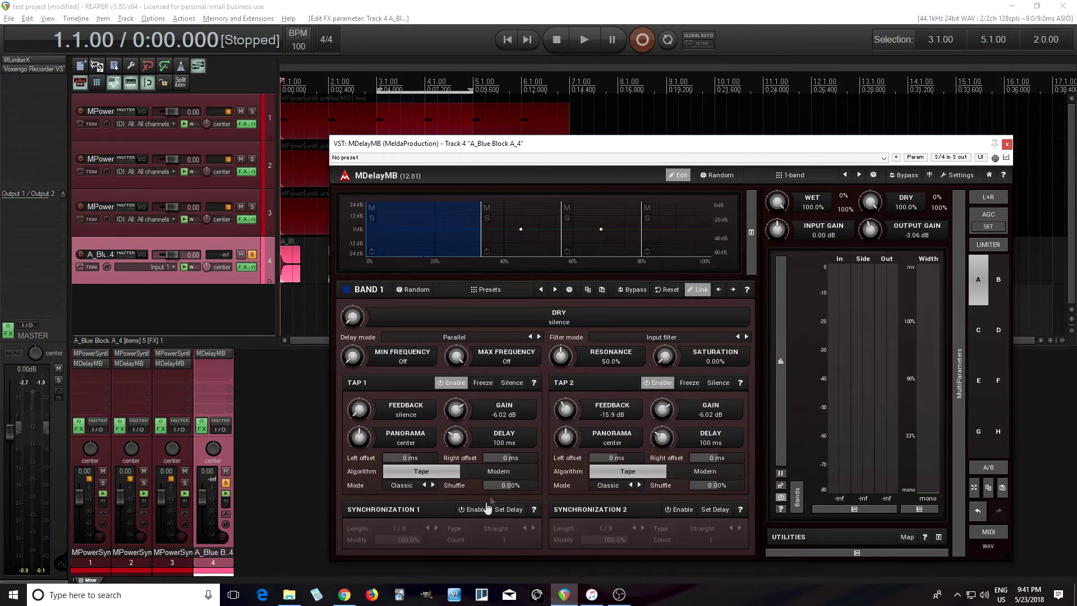
click(473, 511)
click(678, 509)
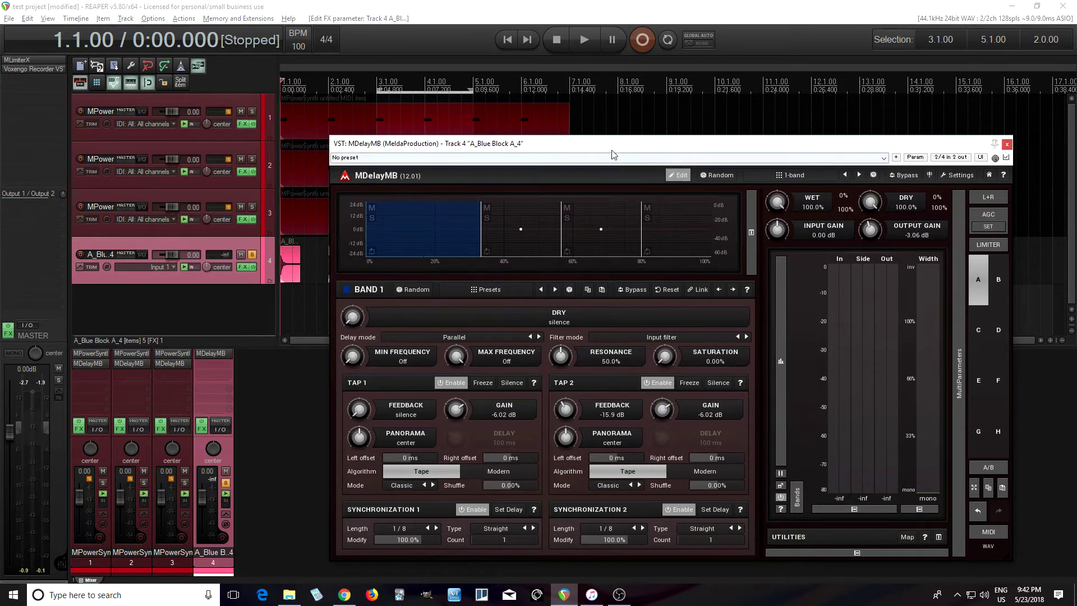
With the bands unlinked, set band 1's tap 2 count to 2 and band 2's tap counts to 3 and 4.
drag(613, 144, 608, 134)
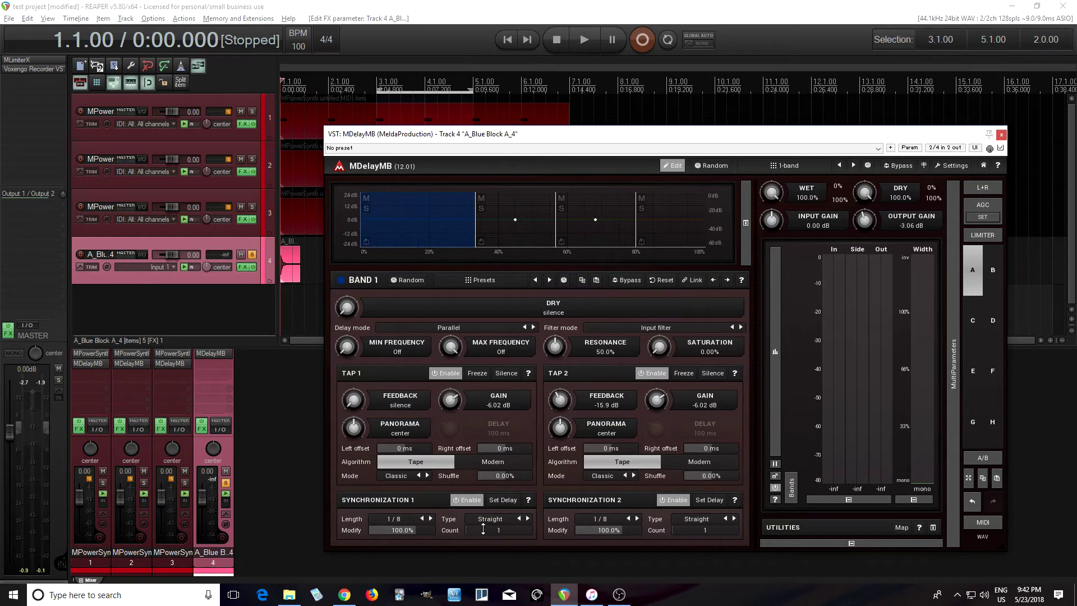
drag(705, 530, 705, 522)
click(492, 234)
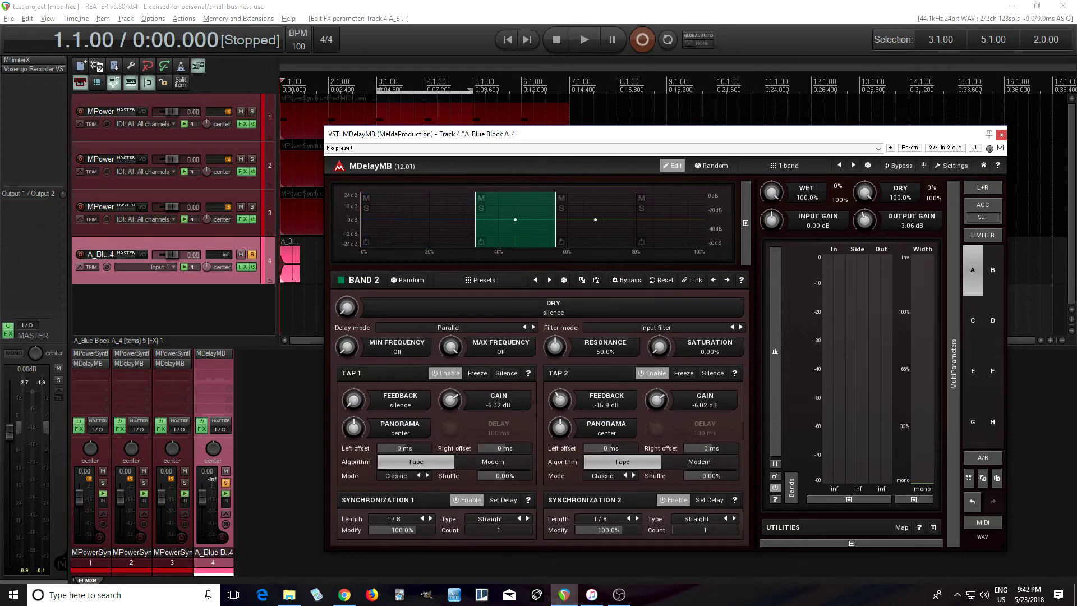
drag(705, 530, 705, 516)
Set the synchronization counts to 5 and 6 in band 3, and to 7 and 8 in band 4.
click(597, 234)
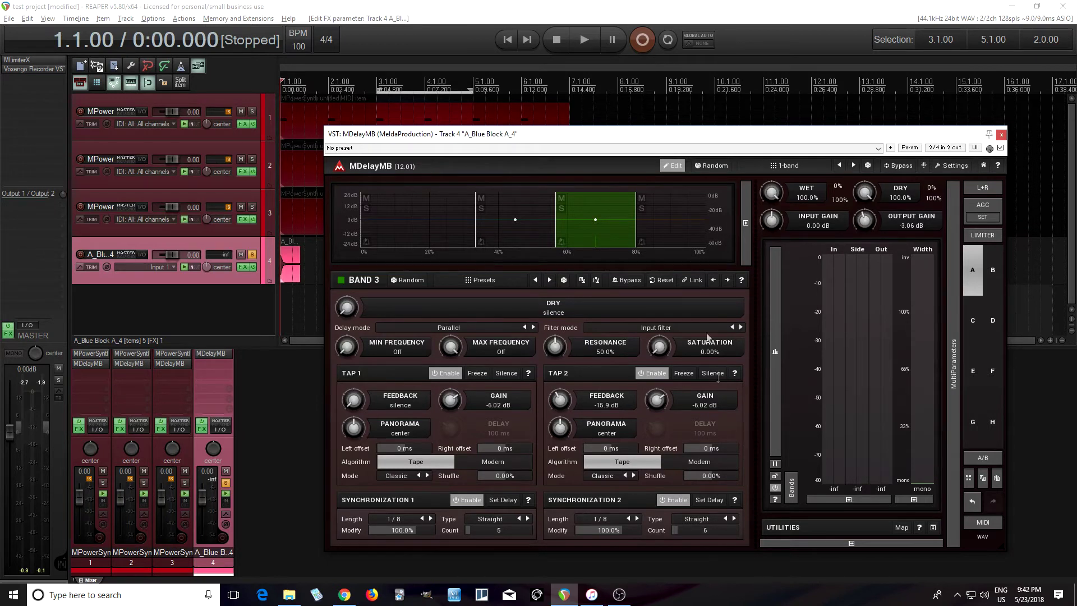
click(675, 232)
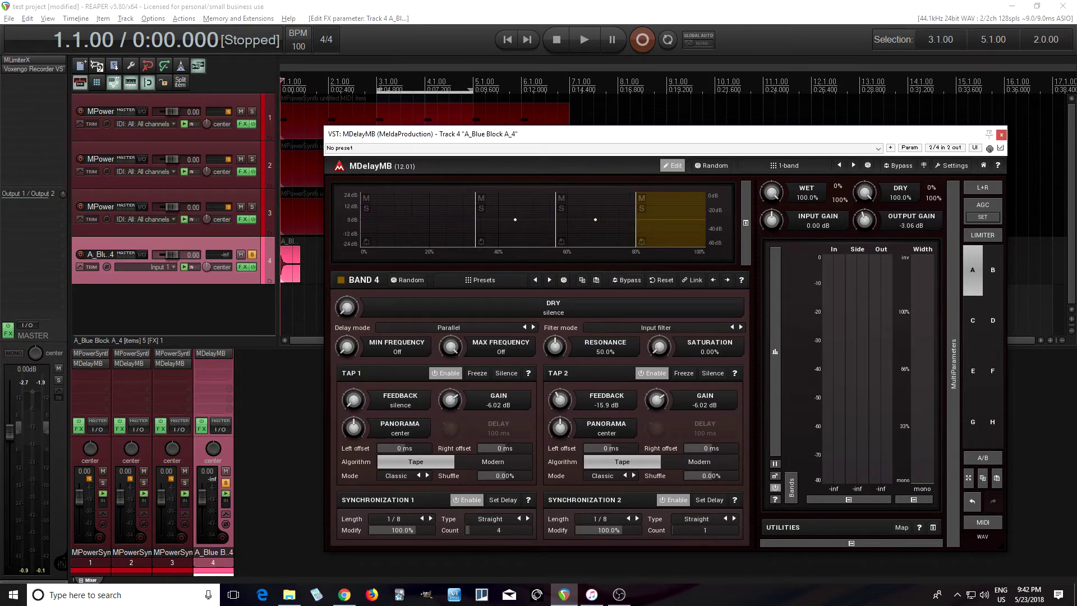
drag(490, 529, 492, 530)
drag(700, 529, 706, 529)
Compare the soloed track 4's playback with its MDelayMB bypassed and with the delay active.
drag(539, 149, 620, 138)
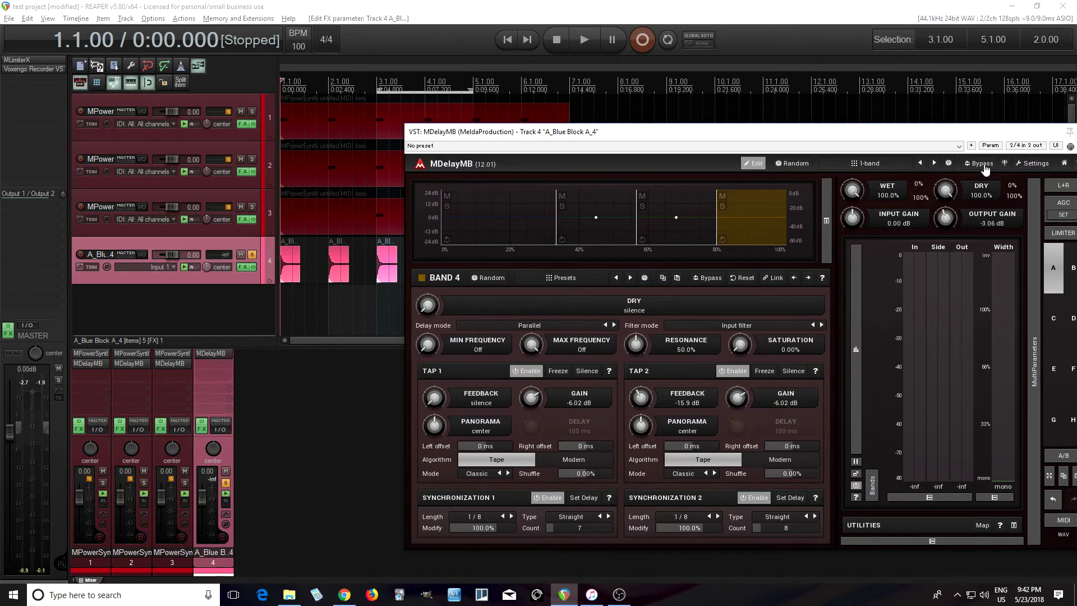
click(984, 165)
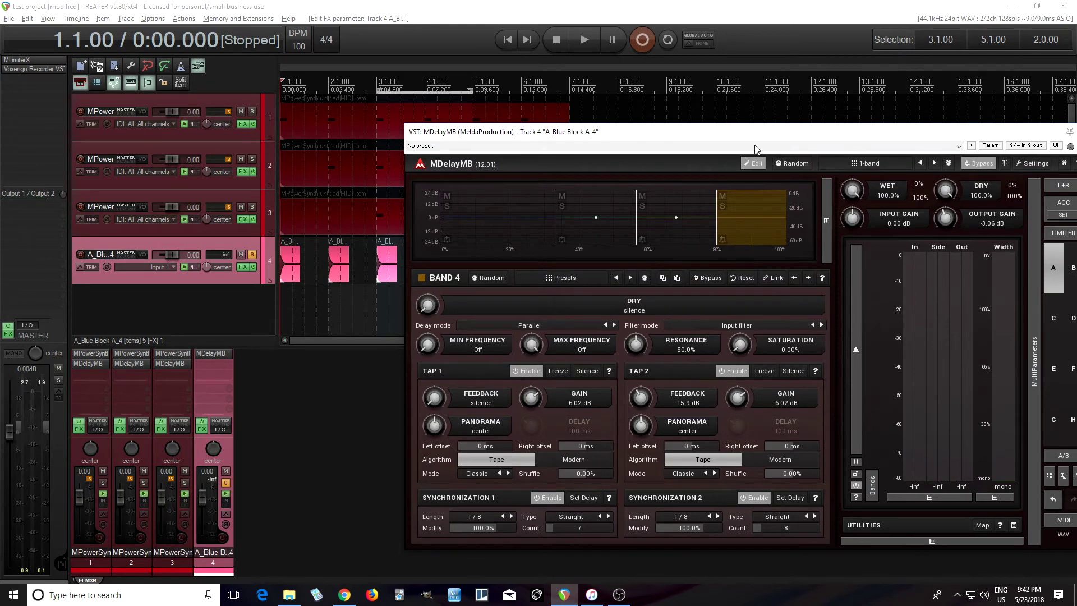
click(587, 50)
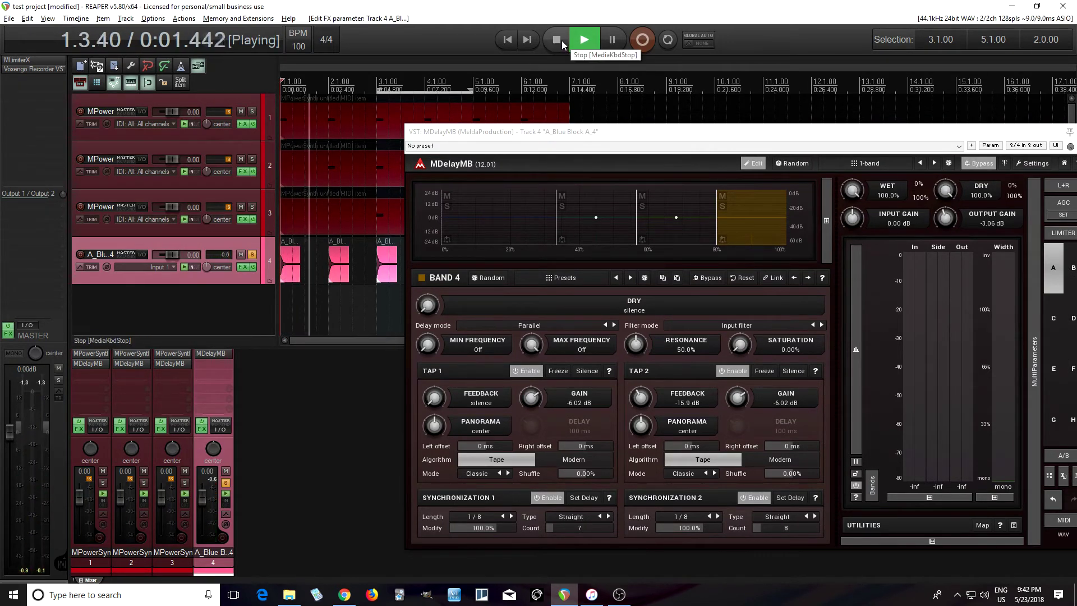
click(561, 41)
click(987, 167)
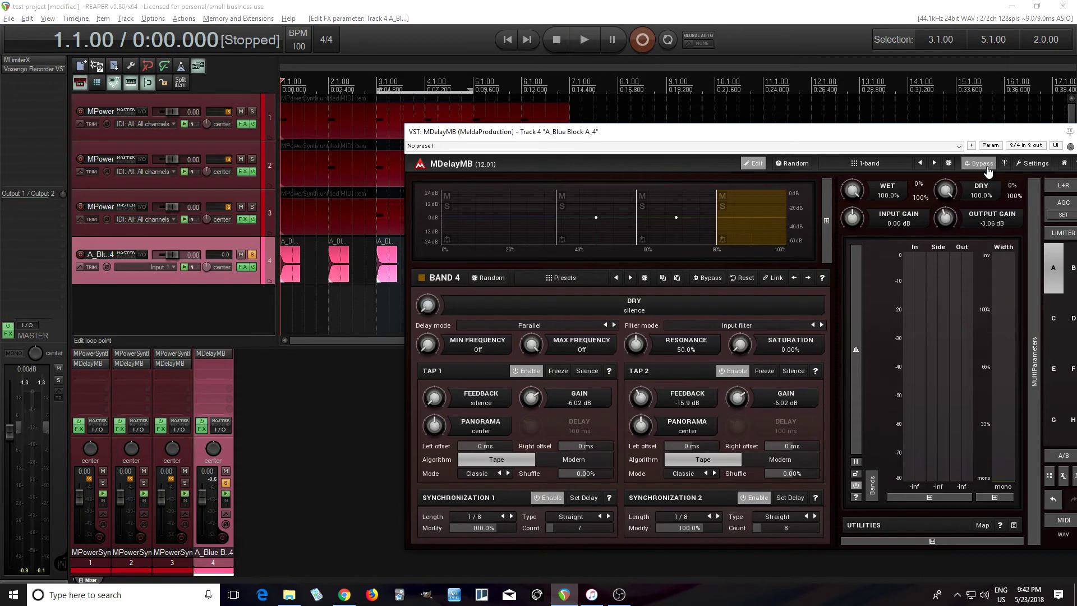
click(581, 46)
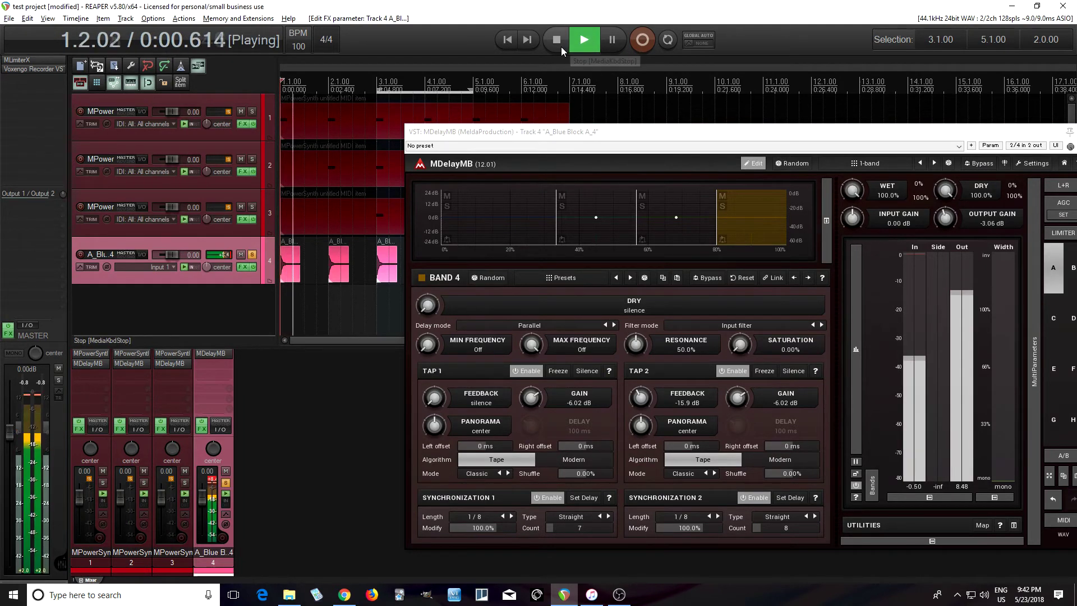
click(560, 45)
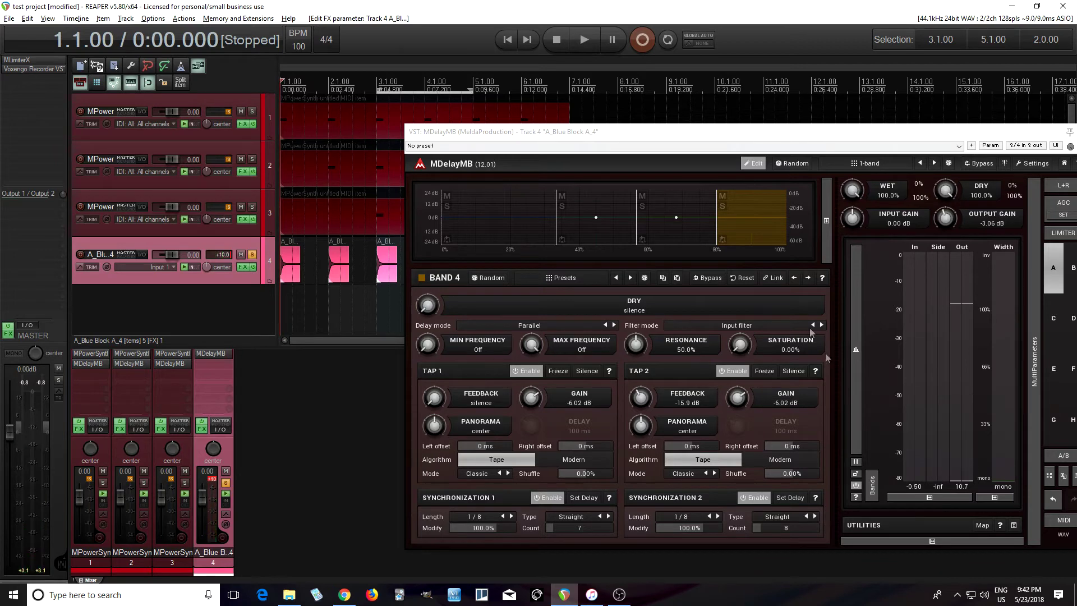
Link the bands to silence tap 2's feedback in all of them, and unlink them again.
click(773, 278)
double_click(641, 397)
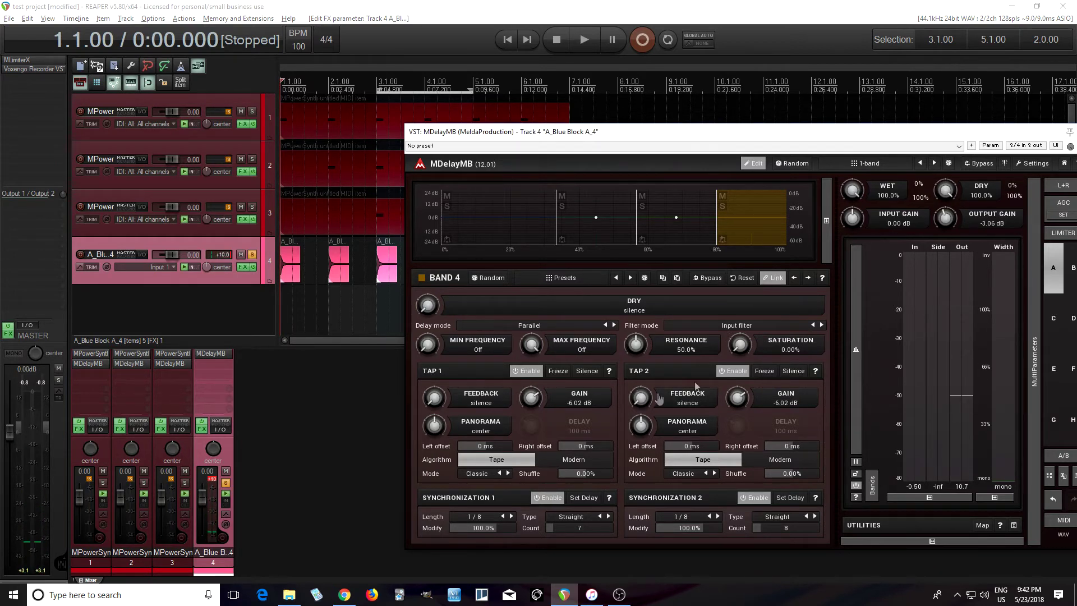
click(773, 278)
Lower the synchronization Modify percentage of band 1's tap 2 and of both taps in band 2.
click(523, 238)
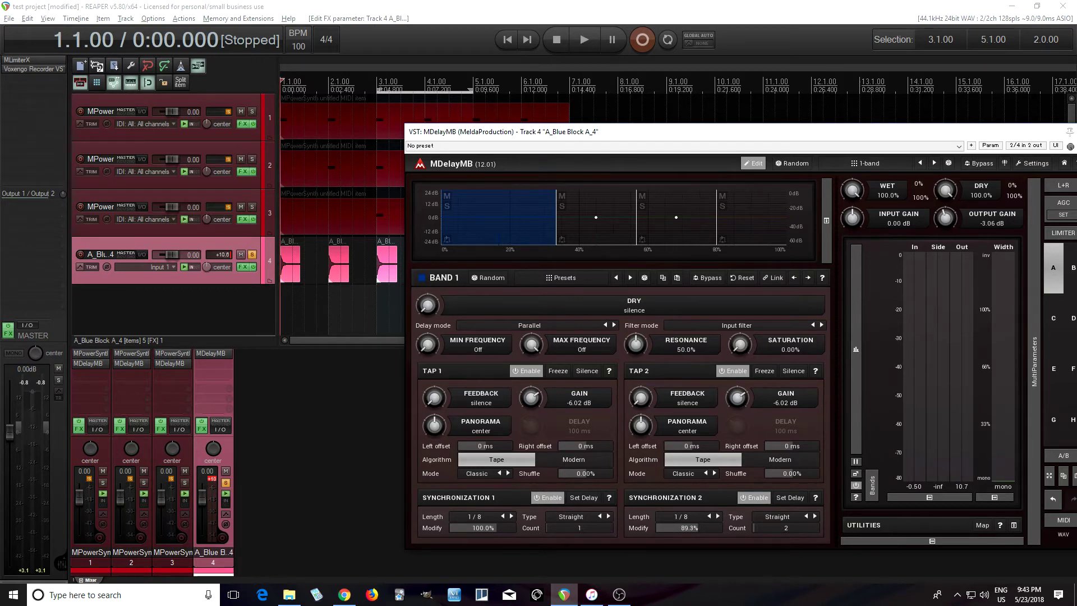
drag(688, 528, 689, 521)
click(578, 232)
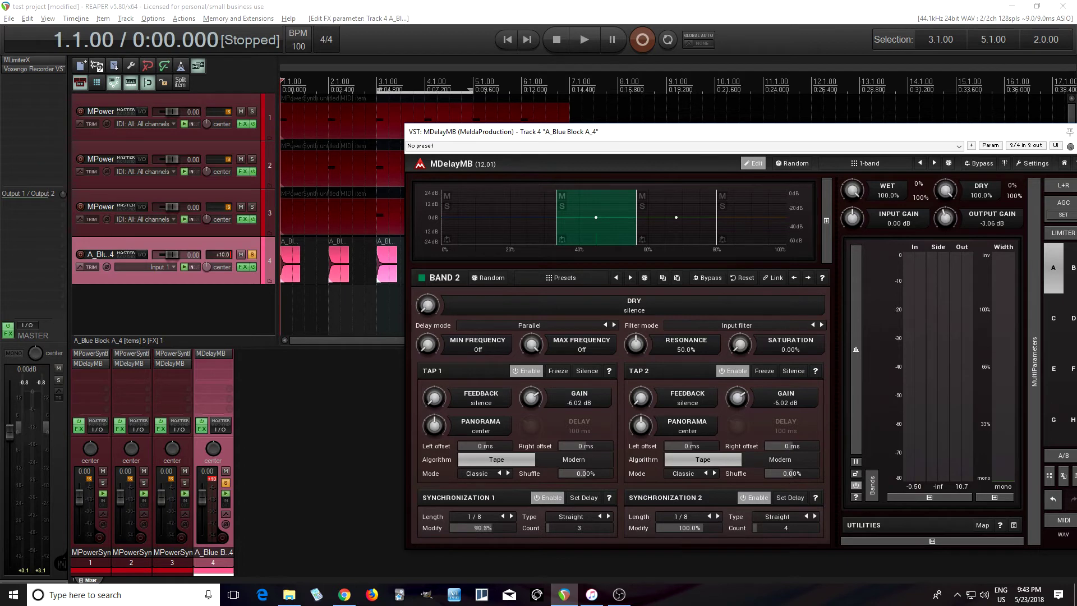
drag(483, 528, 483, 525)
drag(704, 524, 704, 534)
Lower both taps' synchronization Modify percentages in band 3, and set band 4's to 70.0% for tap 1 and 65.9% for tap 2.
click(676, 225)
drag(510, 528, 509, 536)
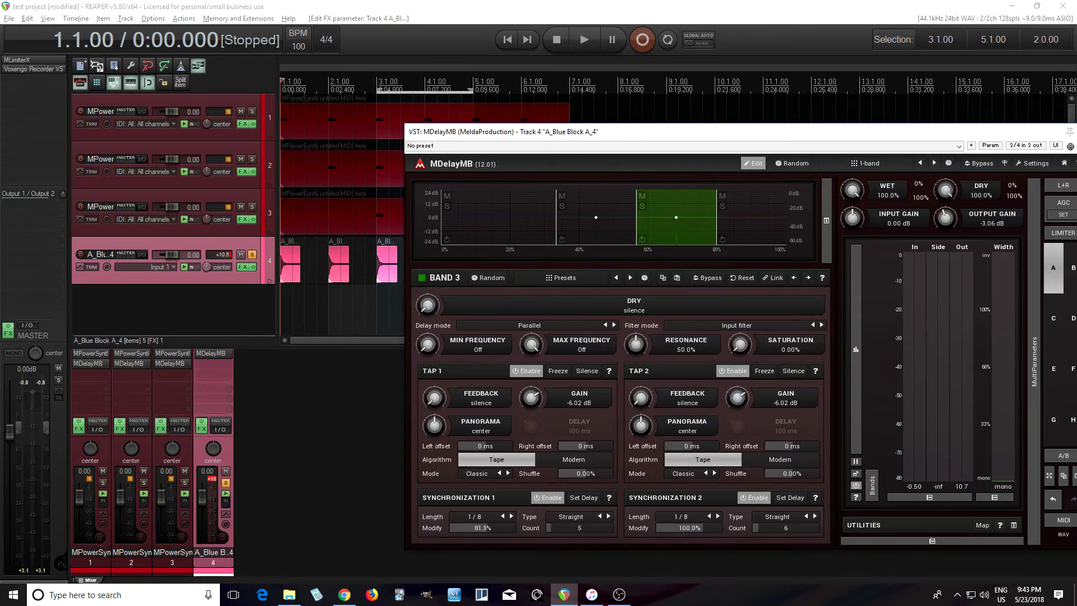
drag(510, 535, 510, 534)
drag(685, 528, 686, 531)
click(751, 222)
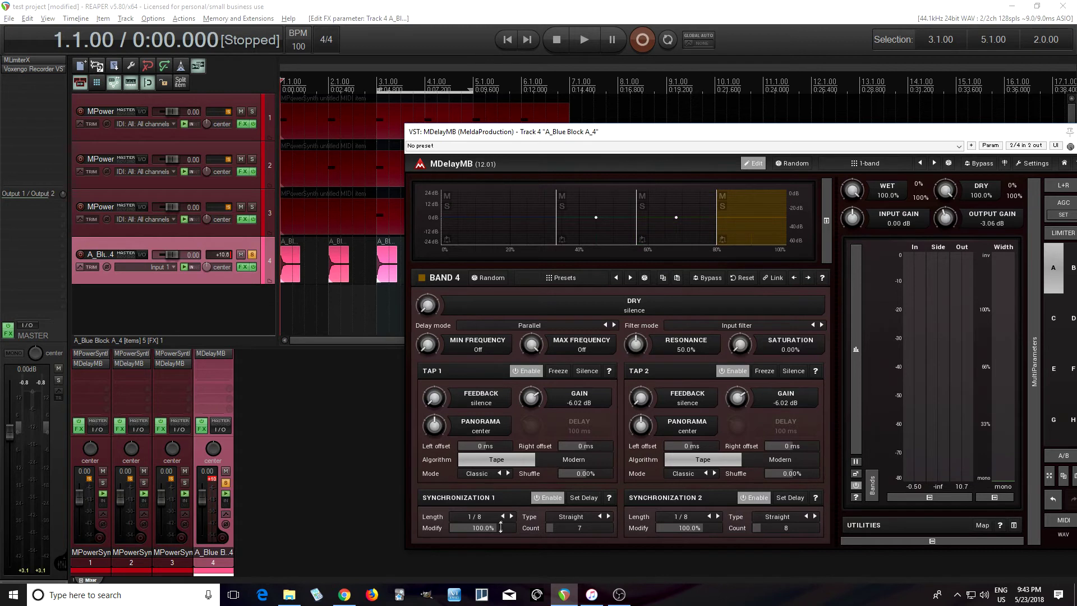
drag(482, 528, 482, 530)
drag(688, 527, 687, 531)
Play back the soloed track 4 with the modified delay timings of all four bands.
click(584, 41)
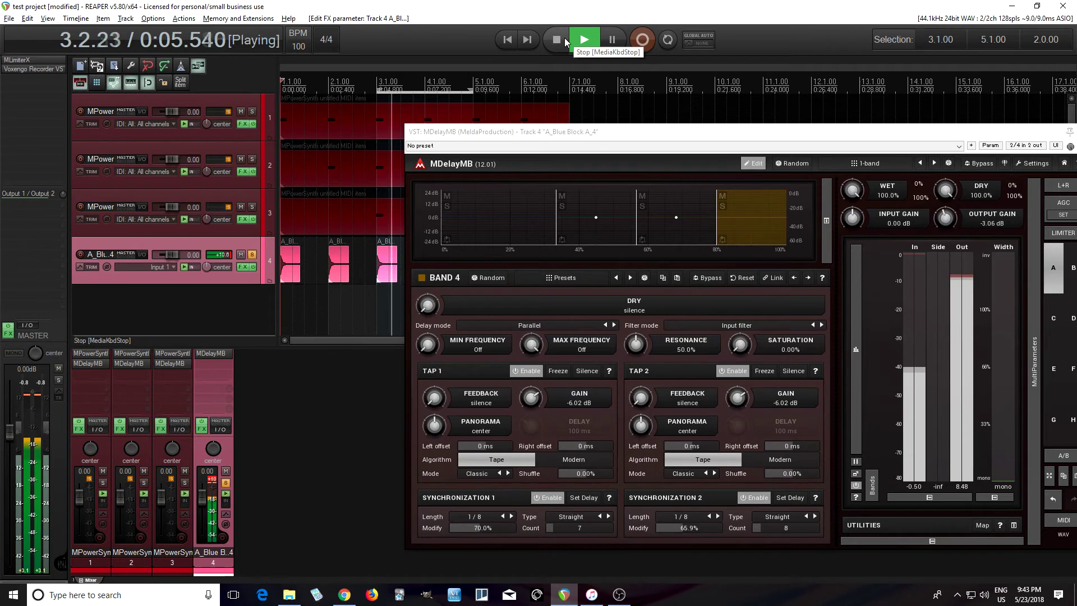
click(565, 40)
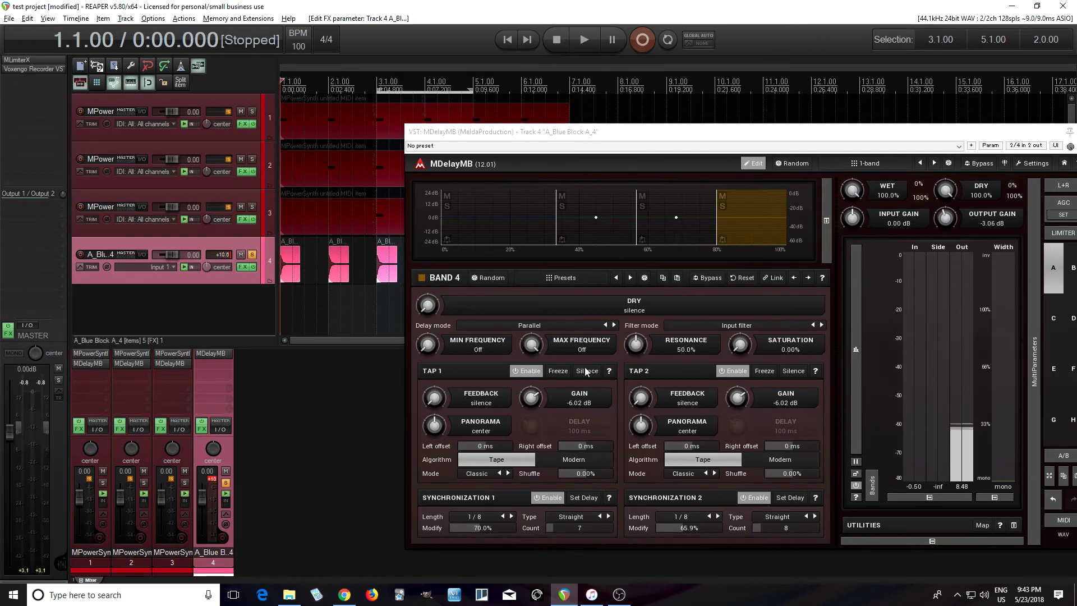
drag(612, 135, 532, 119)
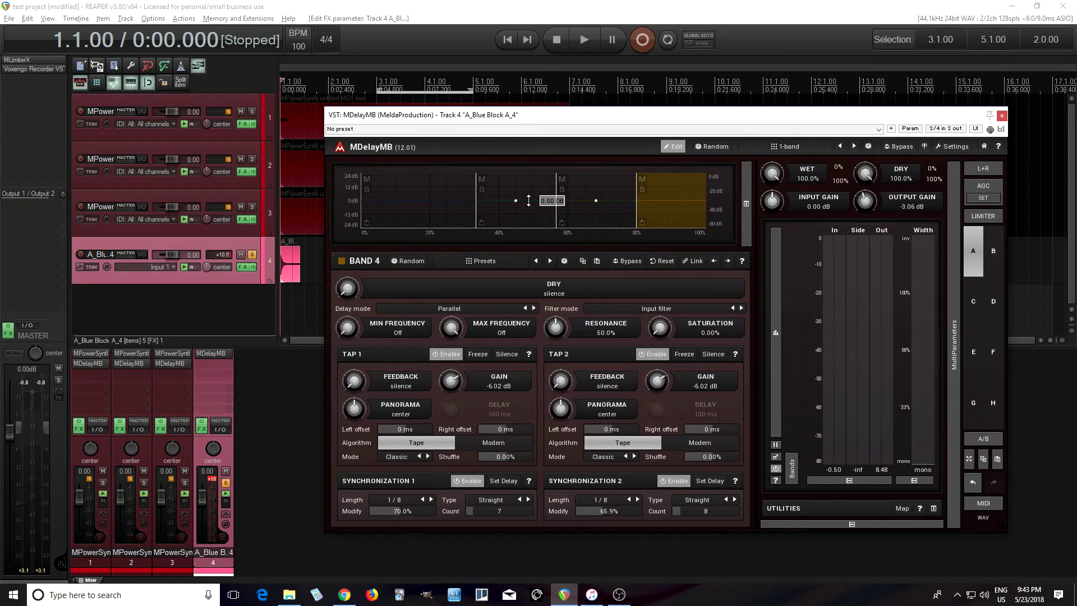
Lower the output levels of bands 2, 3 and 4 progressively in the band graph, down to -9.80 dB for band 4.
drag(528, 200, 530, 205)
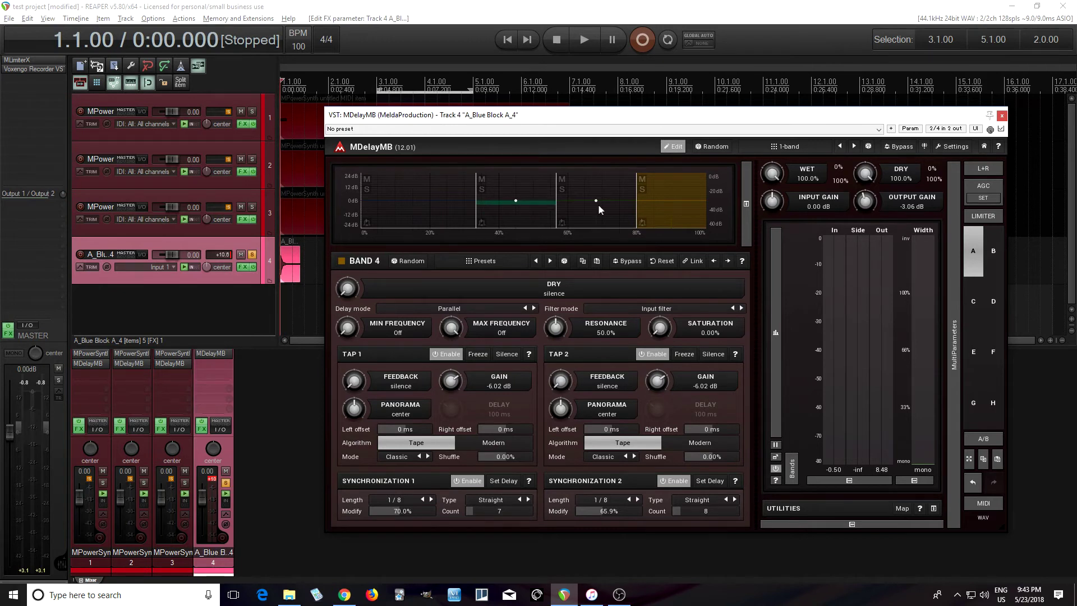
drag(612, 201, 613, 211)
drag(681, 204, 683, 211)
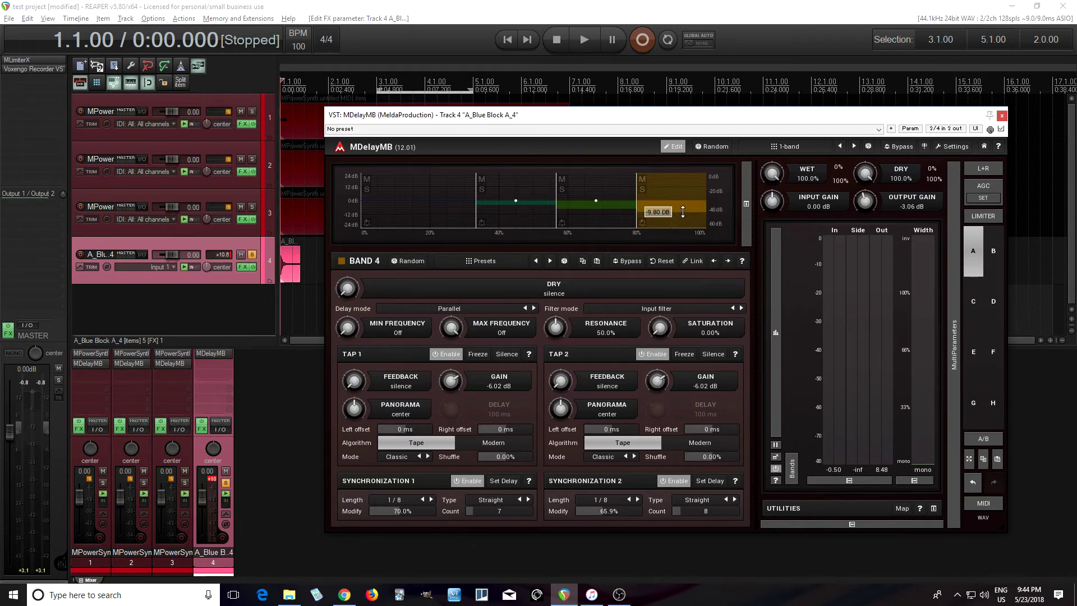
Play back the soloed track 4 with the lowered band levels and move the plugin window clear of the track's items.
click(584, 43)
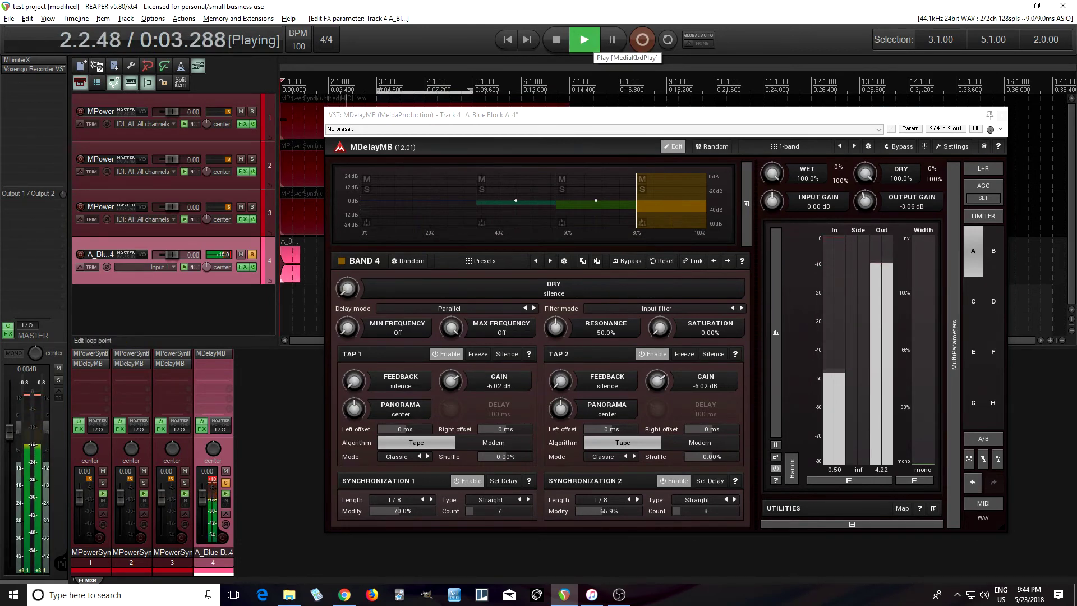
drag(613, 118, 650, 136)
click(556, 46)
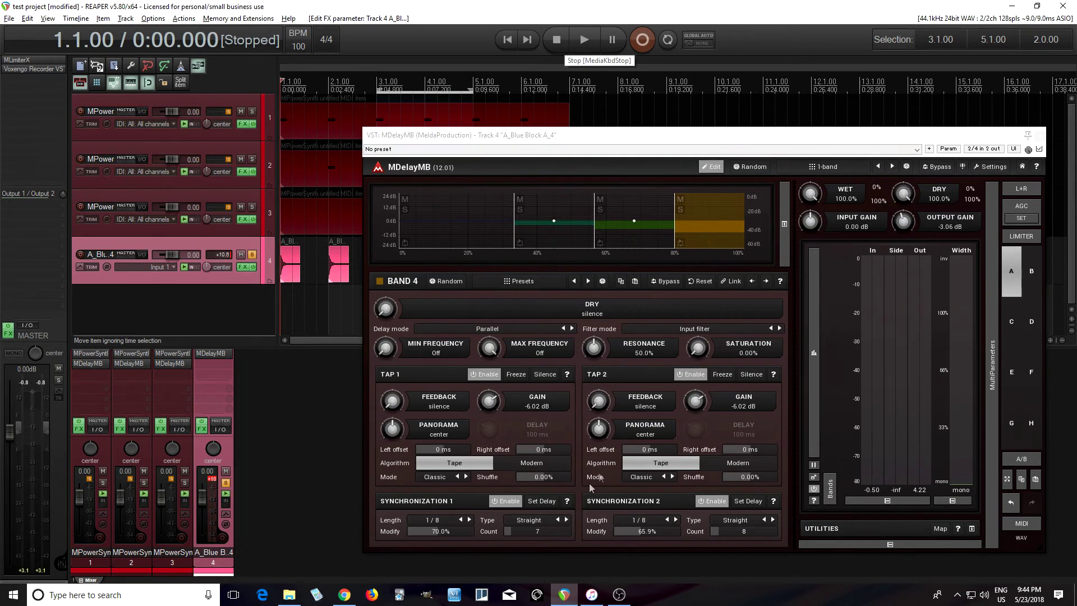
Link the bands, set the synchronization length of both taps to 1/16, and play back track 4.
click(730, 281)
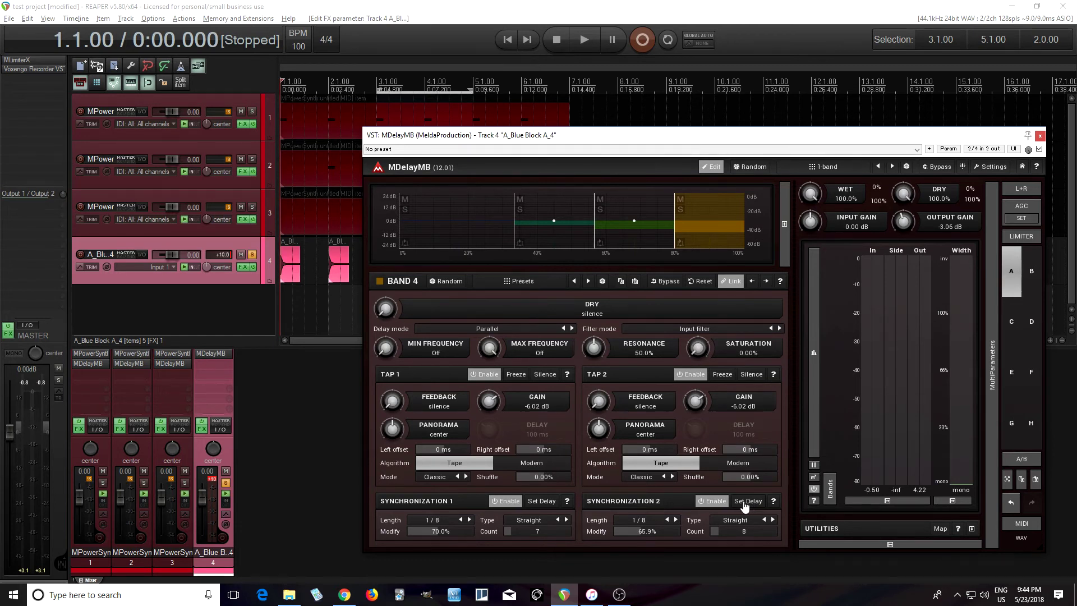
double_click(461, 520)
click(667, 520)
click(589, 45)
click(589, 45)
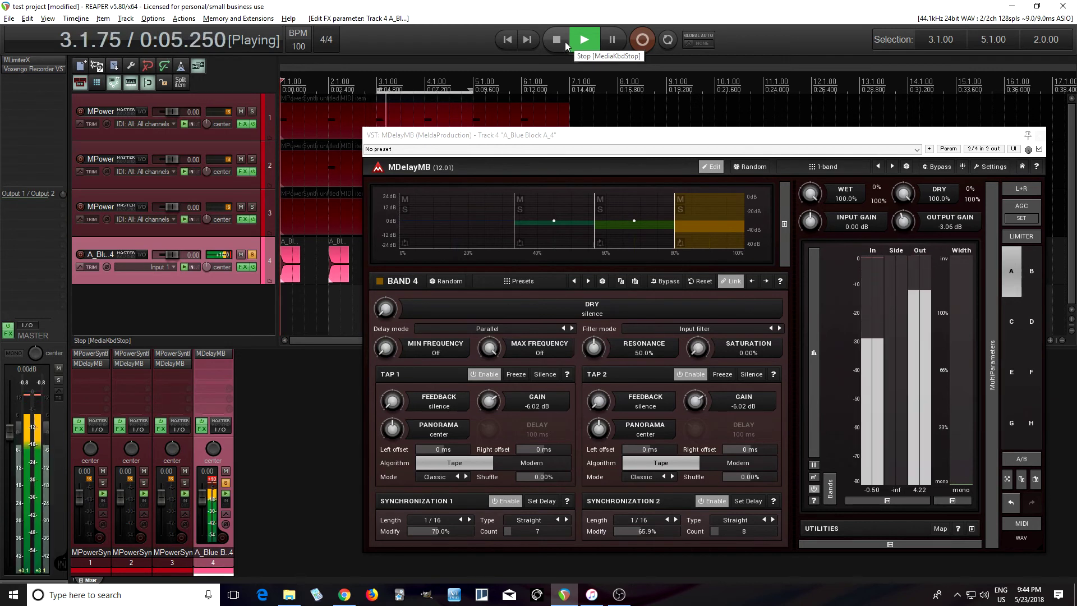
click(564, 42)
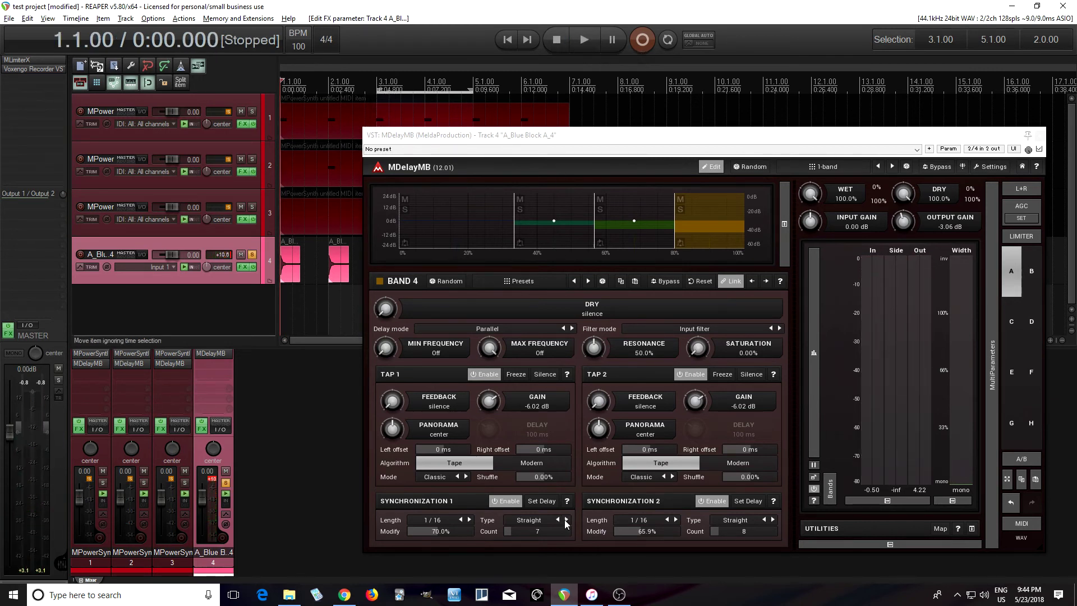
Try the Dotted synchronization type on both taps of all linked bands and play back track 4.
click(567, 520)
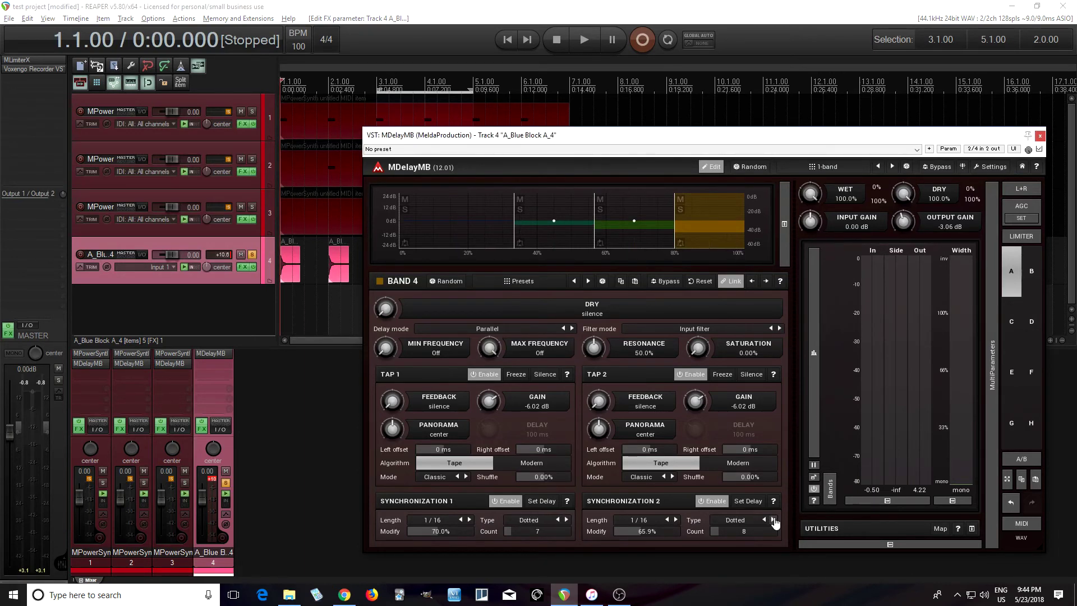
click(591, 36)
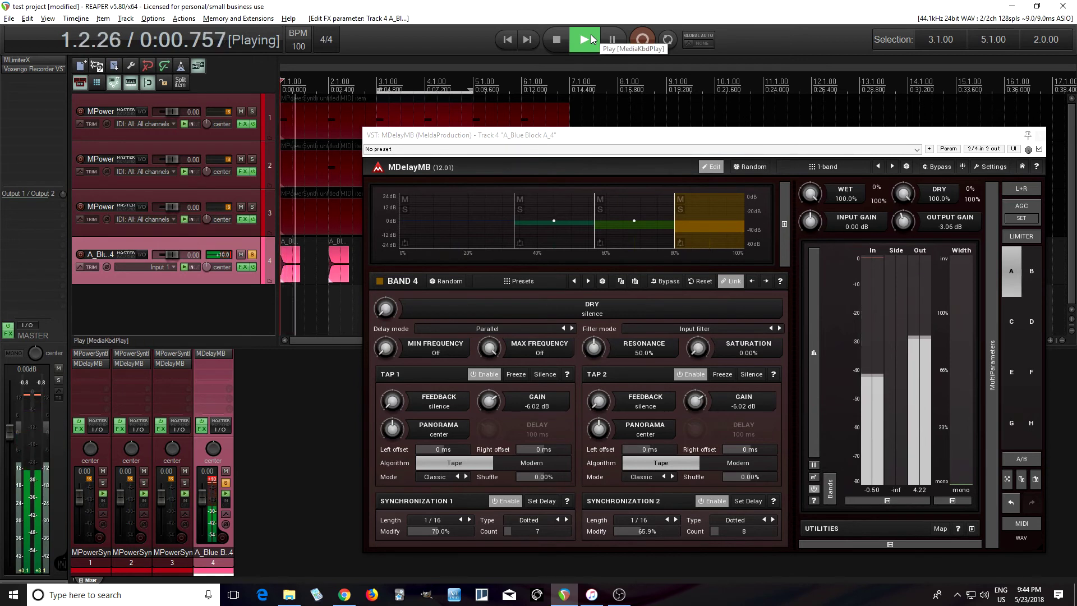
click(557, 39)
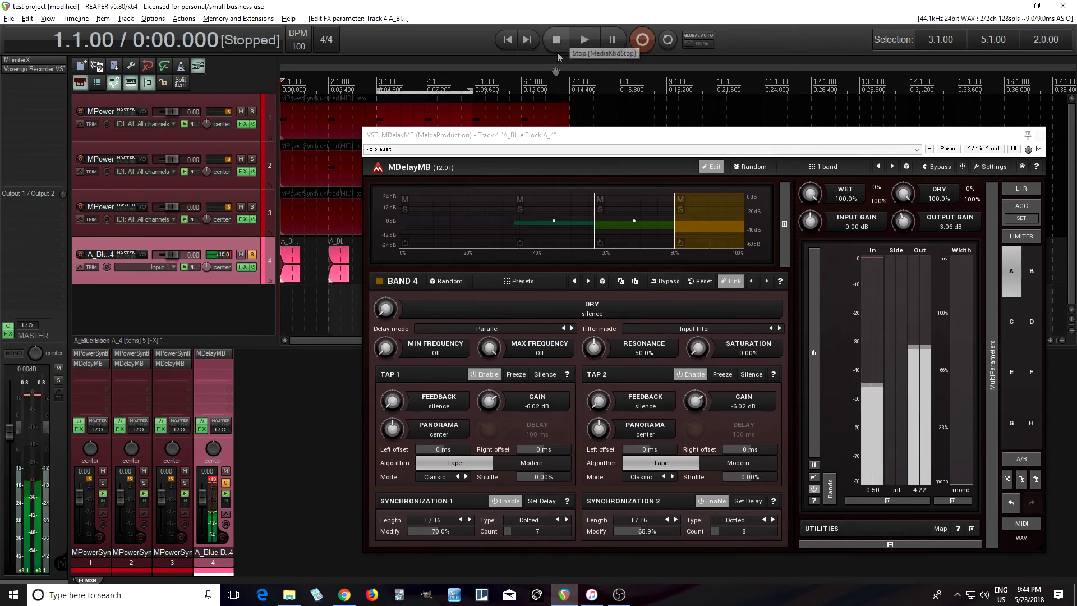
Clear track 4's peak indicator and set both taps' synchronization to 1/8 Triplets in all linked bands.
click(211, 480)
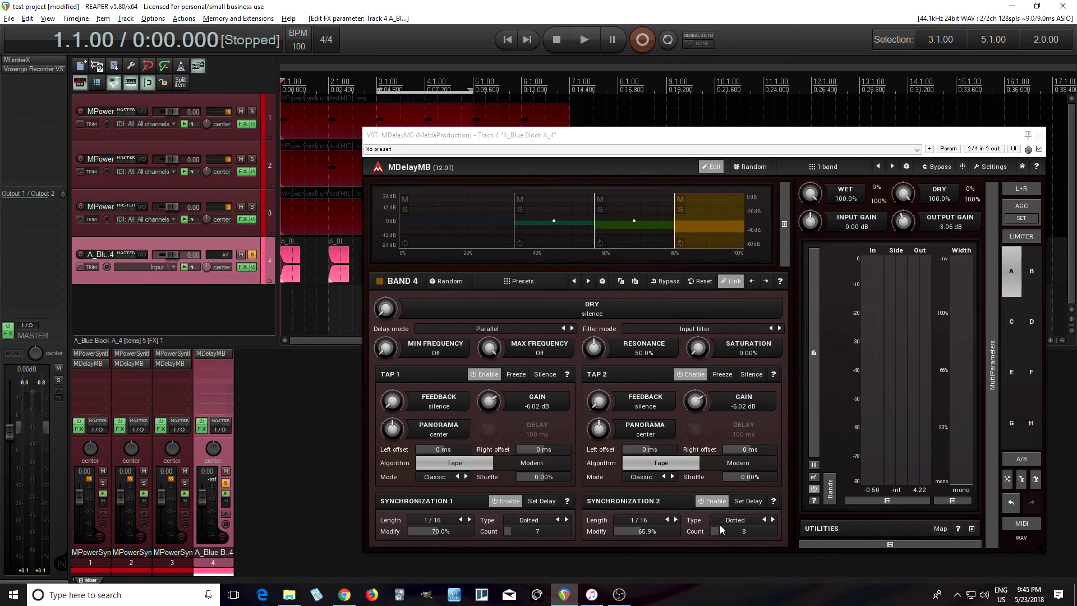
click(764, 520)
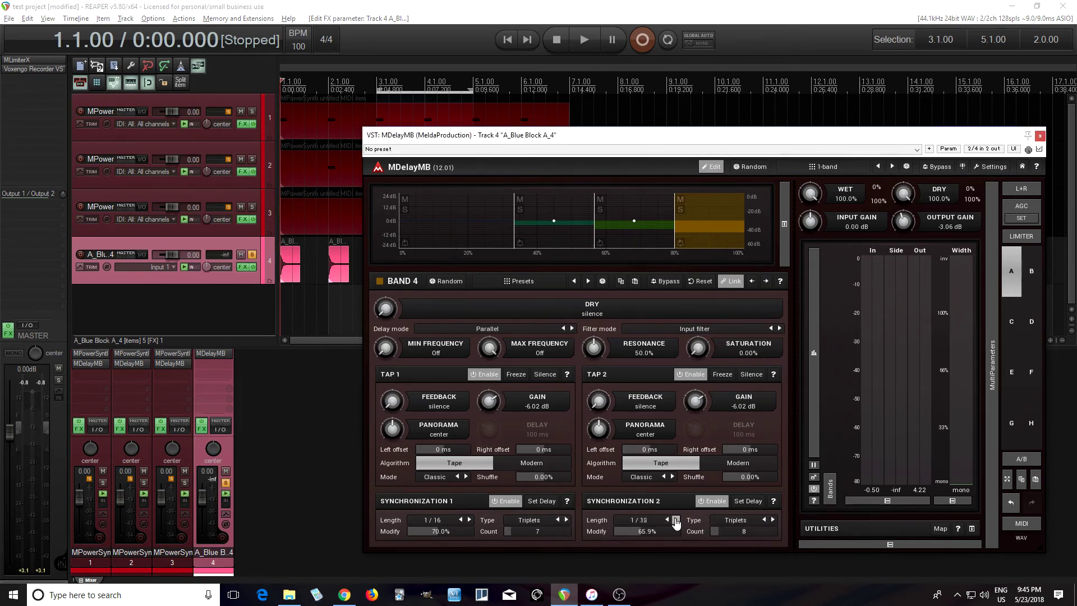
click(461, 521)
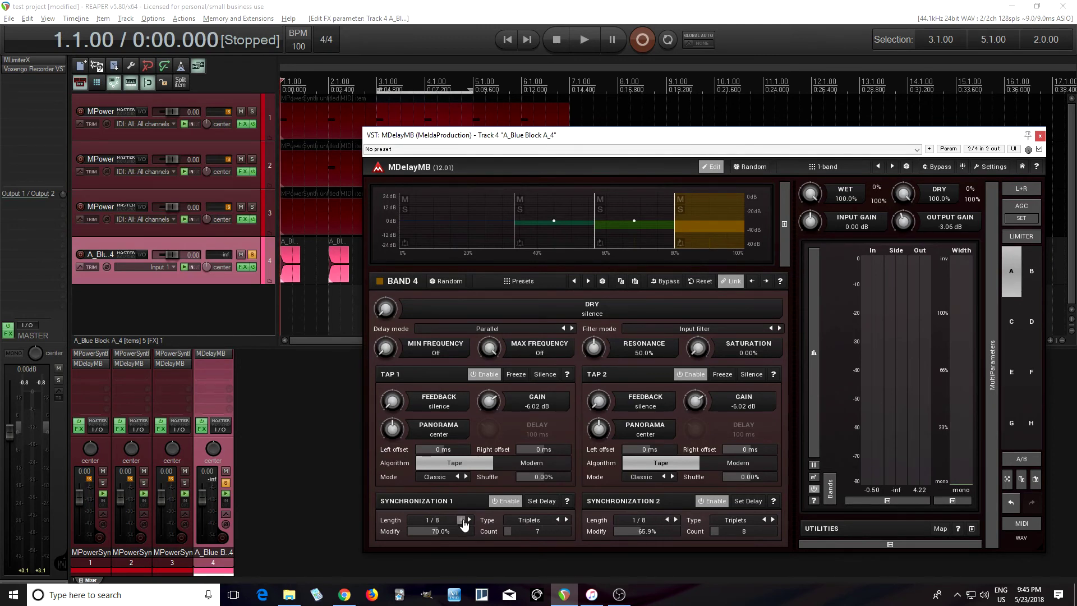
Play back track 4 with the triplet delay timing and lower the plugin's output gain to -8.06 dB.
click(583, 40)
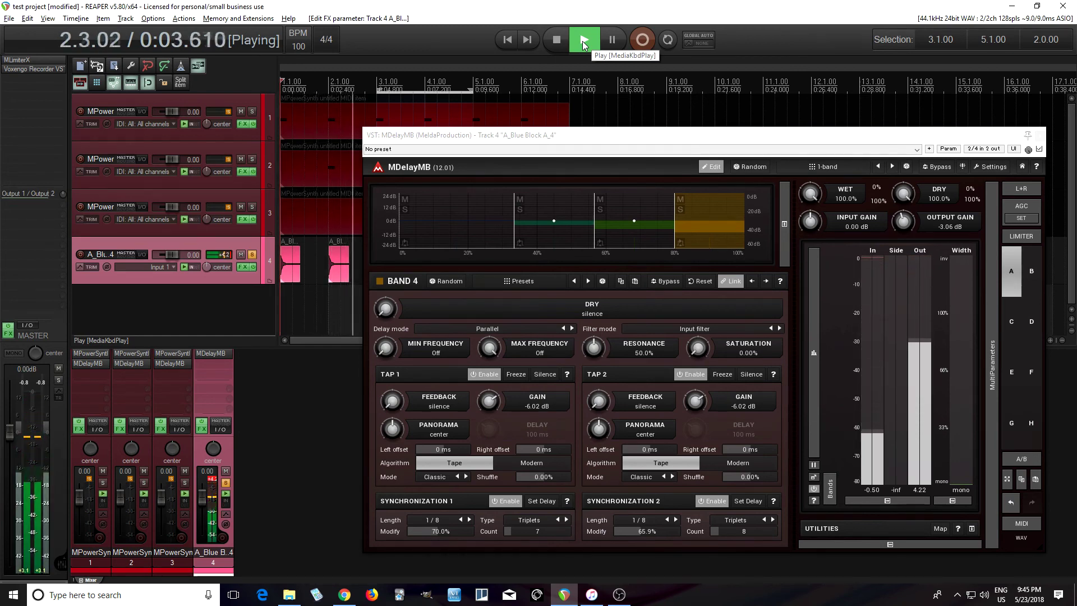
click(927, 481)
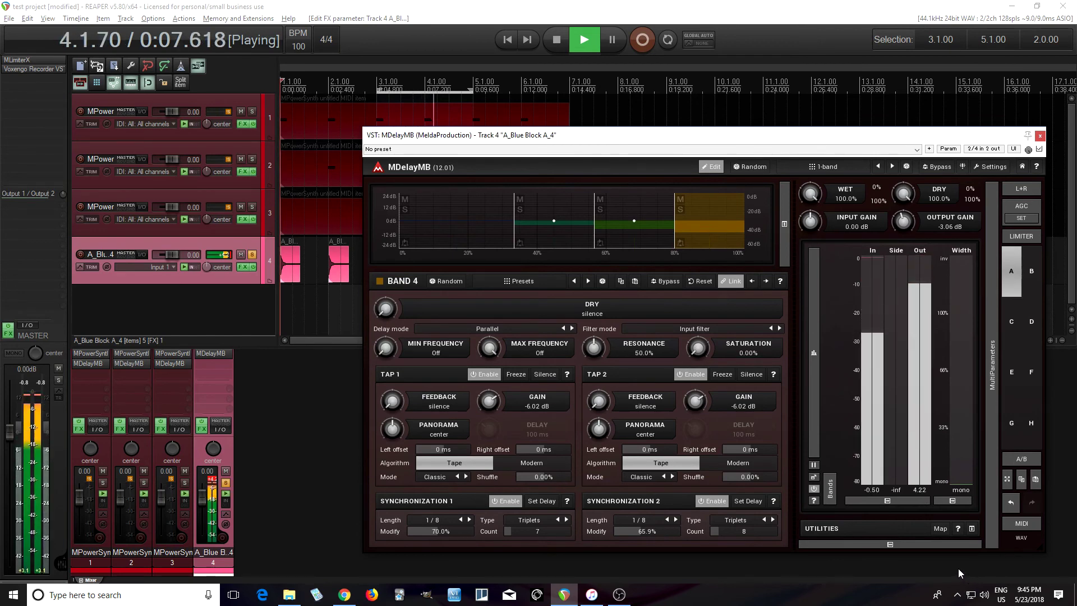
click(548, 50)
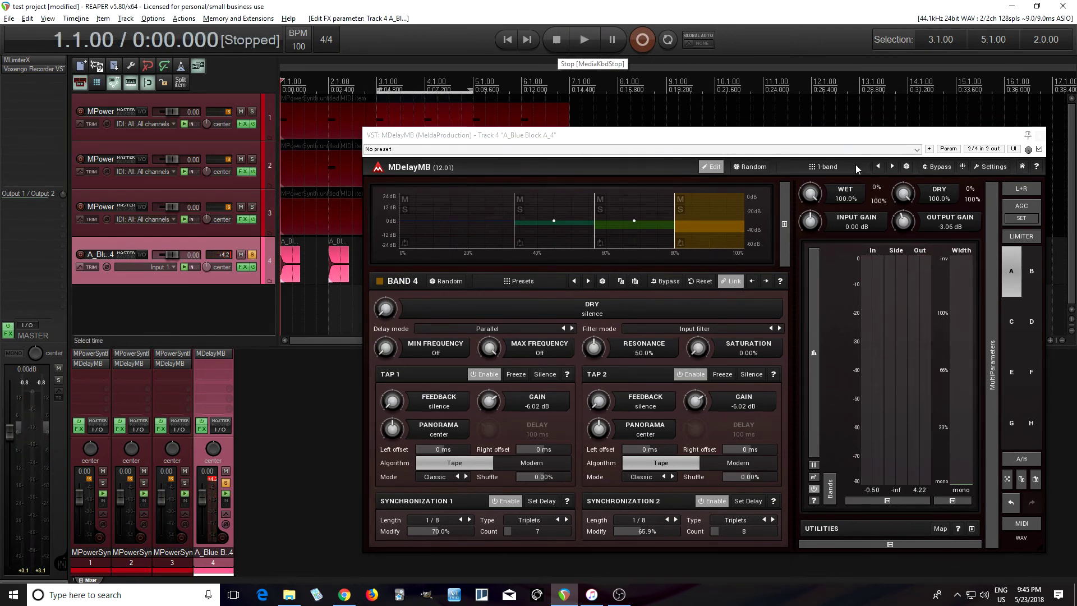
drag(907, 226, 907, 247)
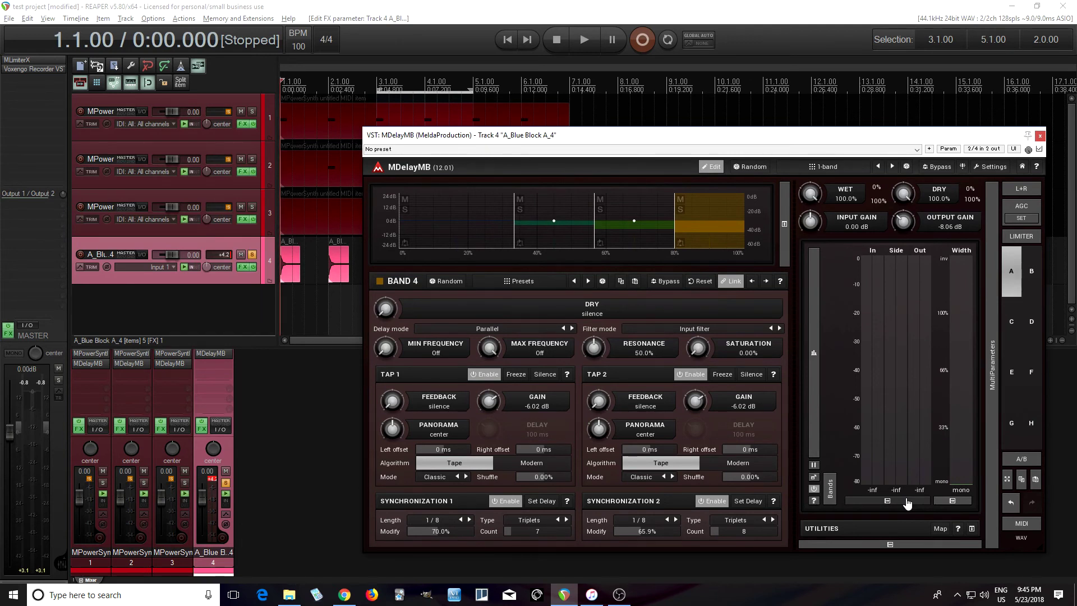
Try panning tap 1 100% left and tap 2 100% right in all linked bands during playback, and recentre both taps.
drag(396, 425, 396, 449)
drag(585, 434, 584, 404)
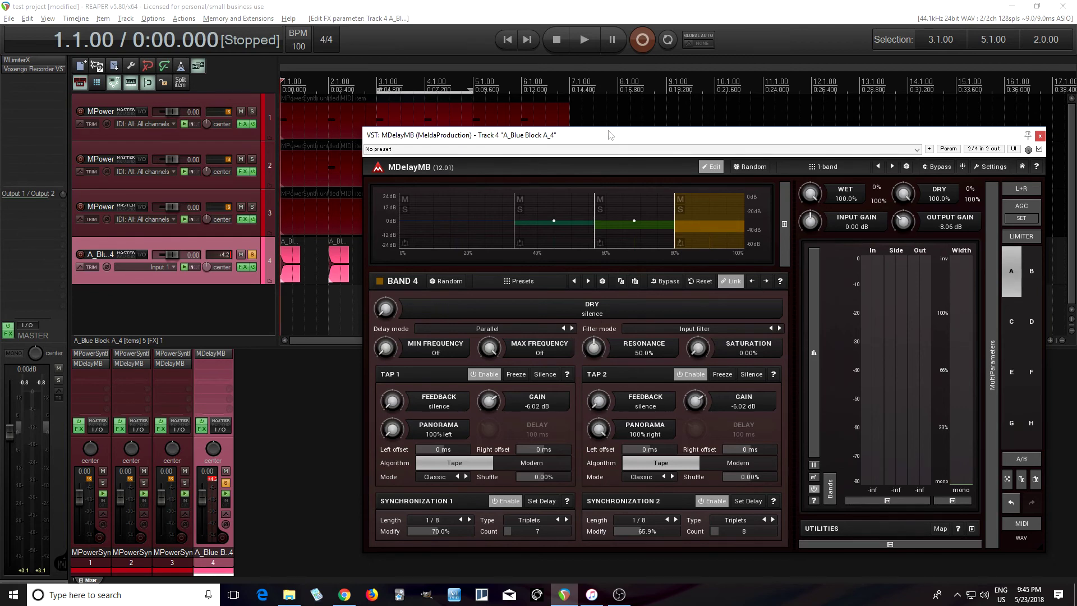
click(594, 38)
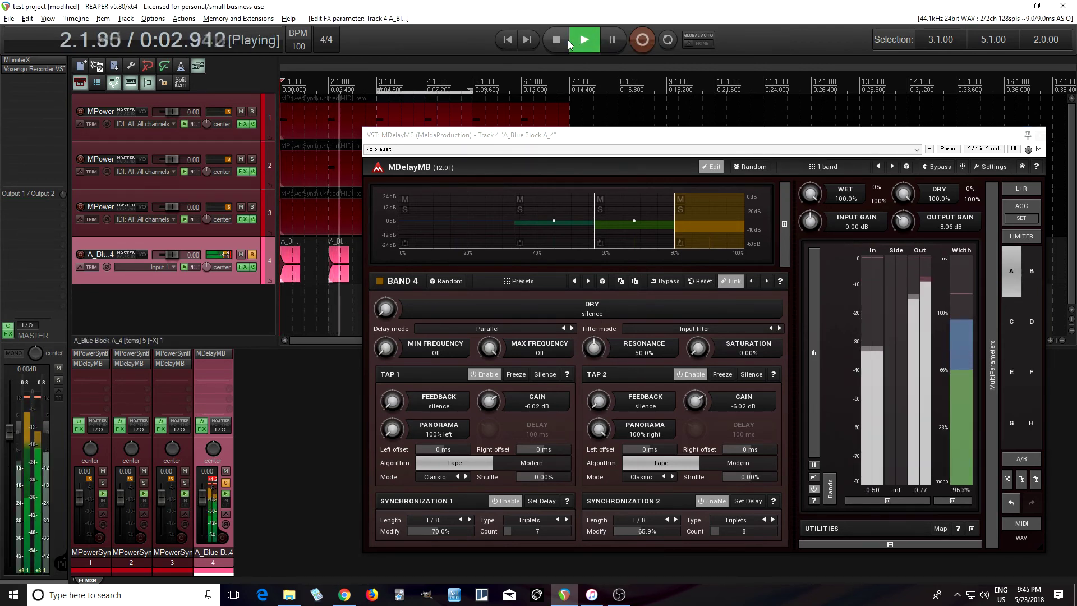
click(567, 40)
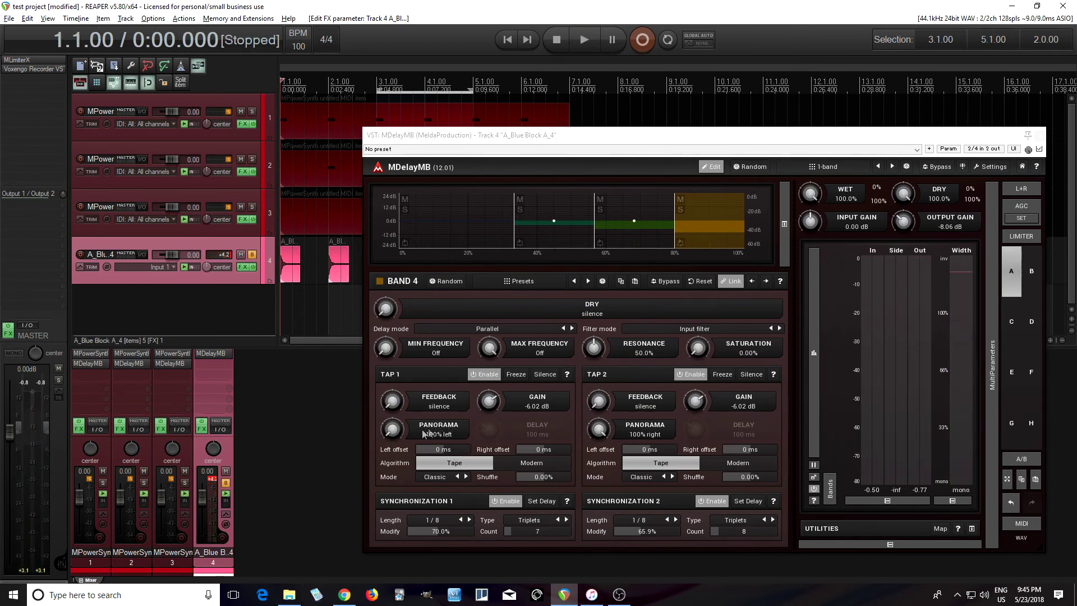
double_click(429, 433)
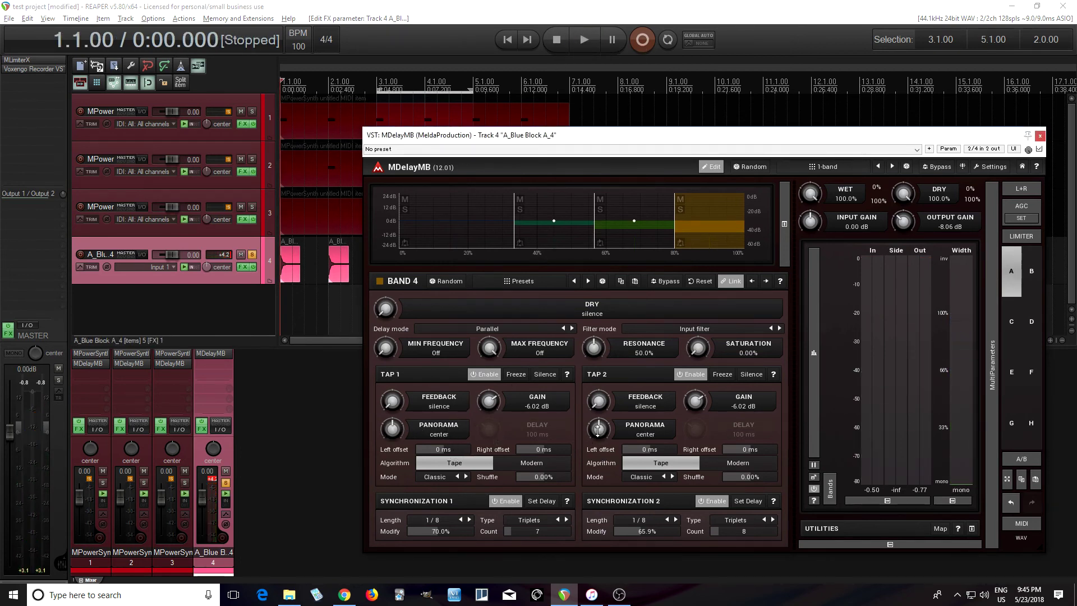
Unlink the bands, pan band 1's tap 2 to 7% left, and pan band 2's taps to 28% and 40% left.
click(479, 236)
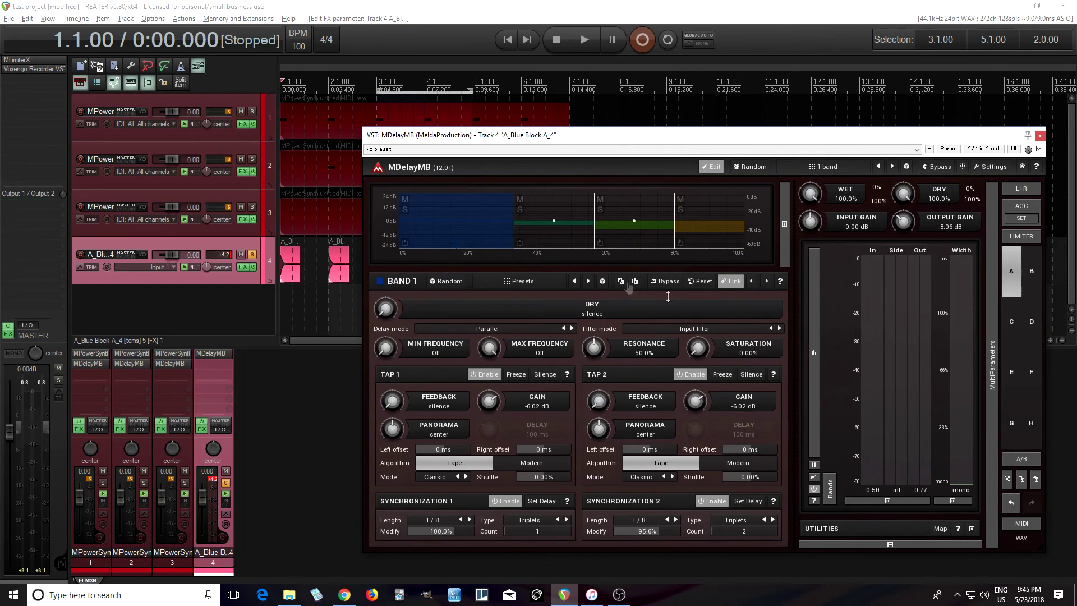
click(734, 287)
drag(613, 435, 613, 441)
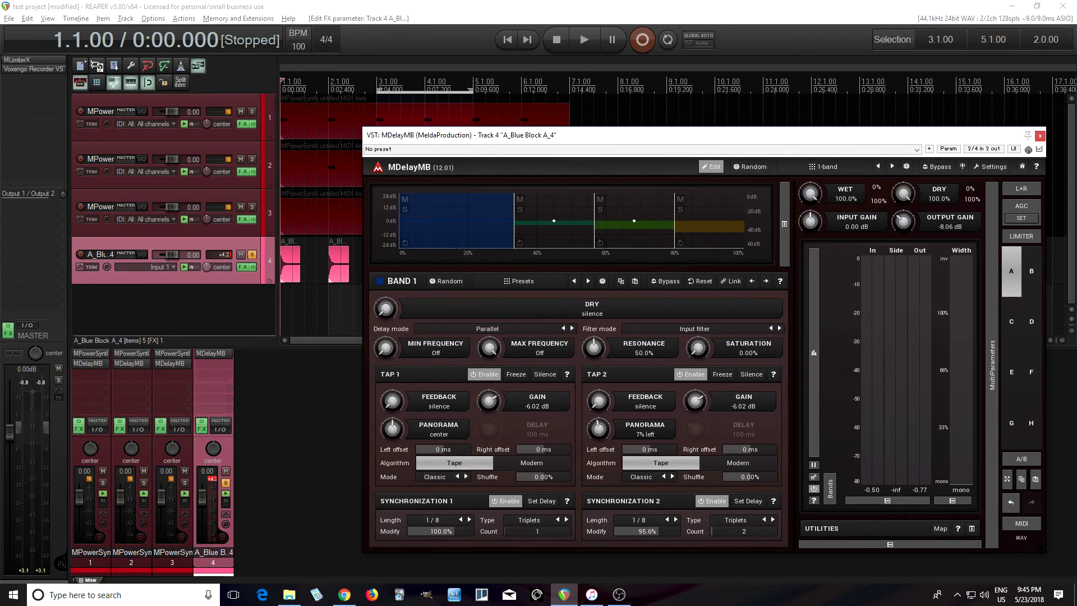
click(541, 244)
drag(392, 429, 694, 444)
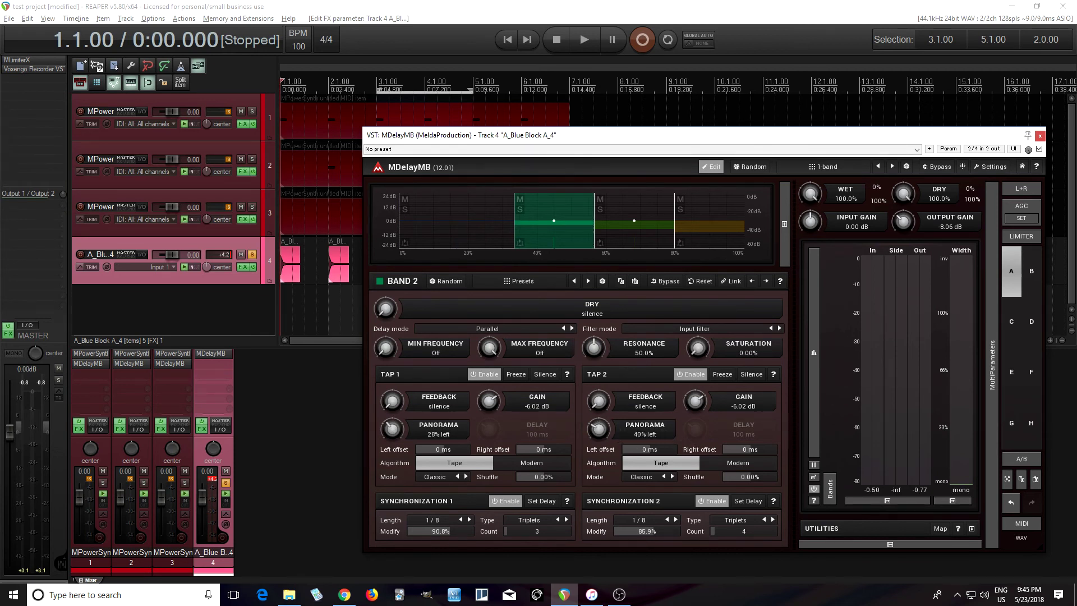
Pan band 3's tap 1 to 62% left and its tap 2 leftward, and band 4's taps to 91% and 100% left.
click(641, 237)
drag(392, 429, 392, 435)
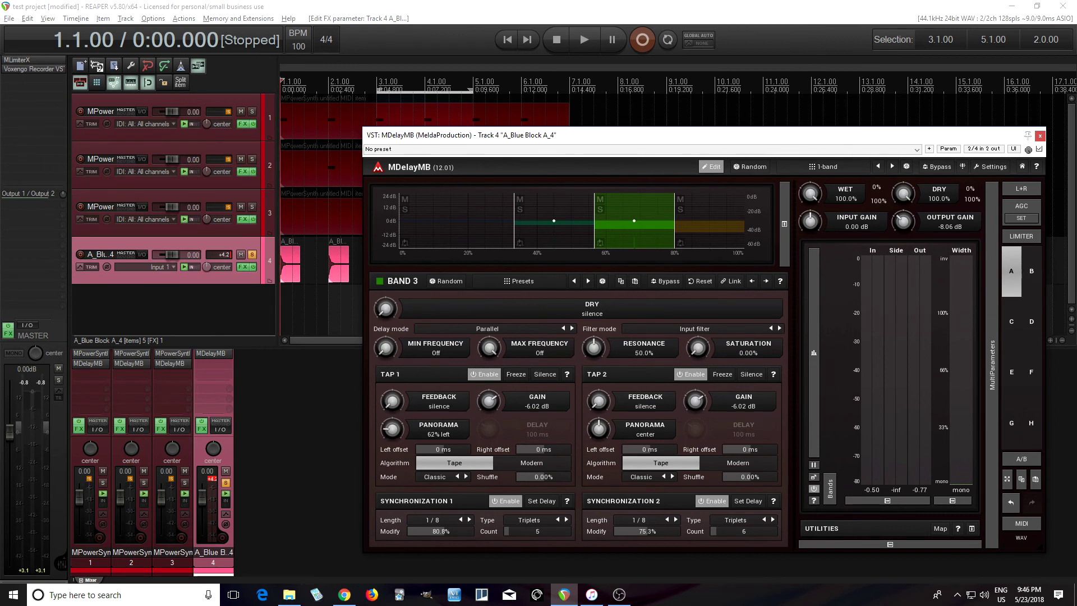
drag(598, 429, 598, 433)
click(719, 219)
drag(392, 429, 392, 434)
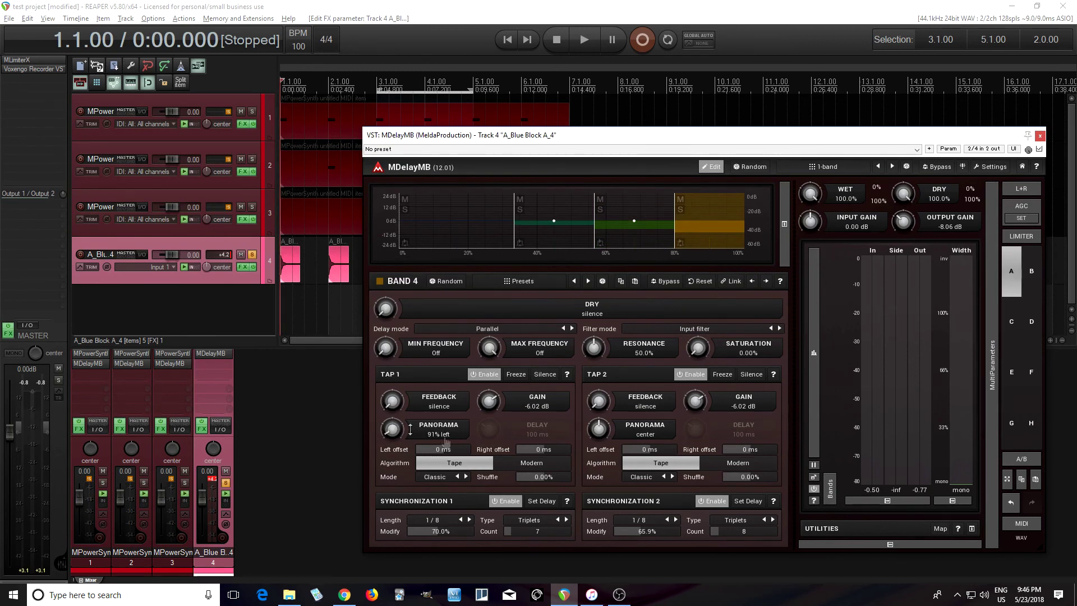
drag(596, 437, 596, 471)
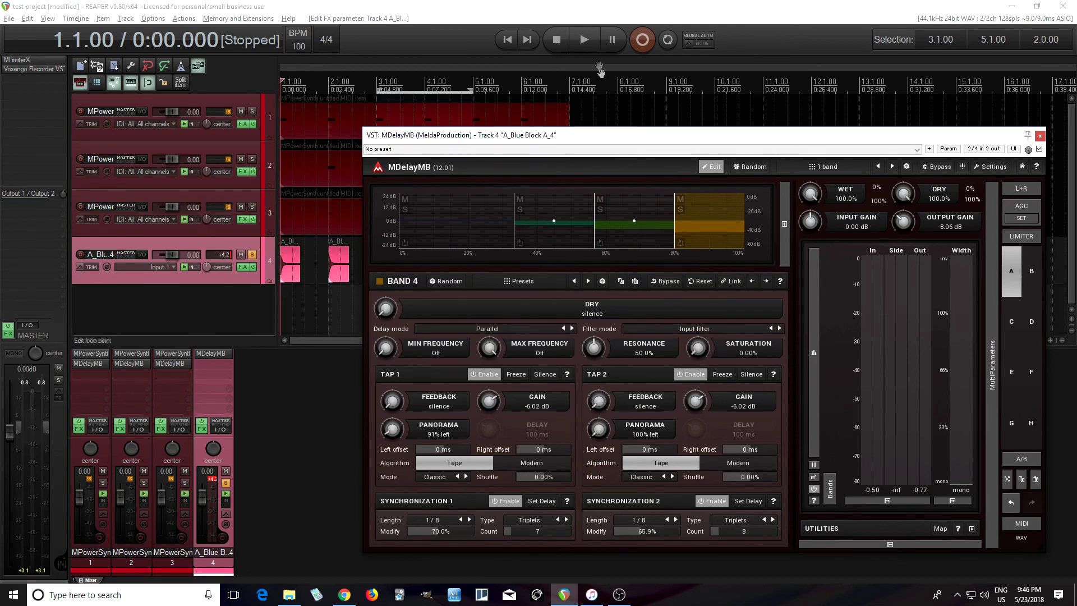
Play back track 4 with the taps panned progressively to the left across the bands.
click(593, 43)
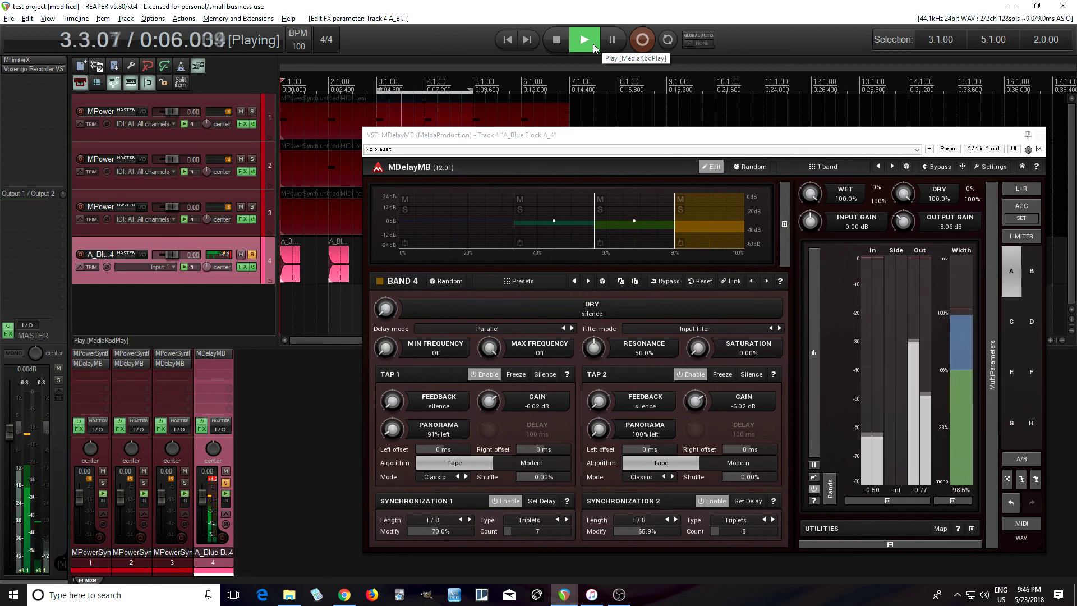
click(557, 39)
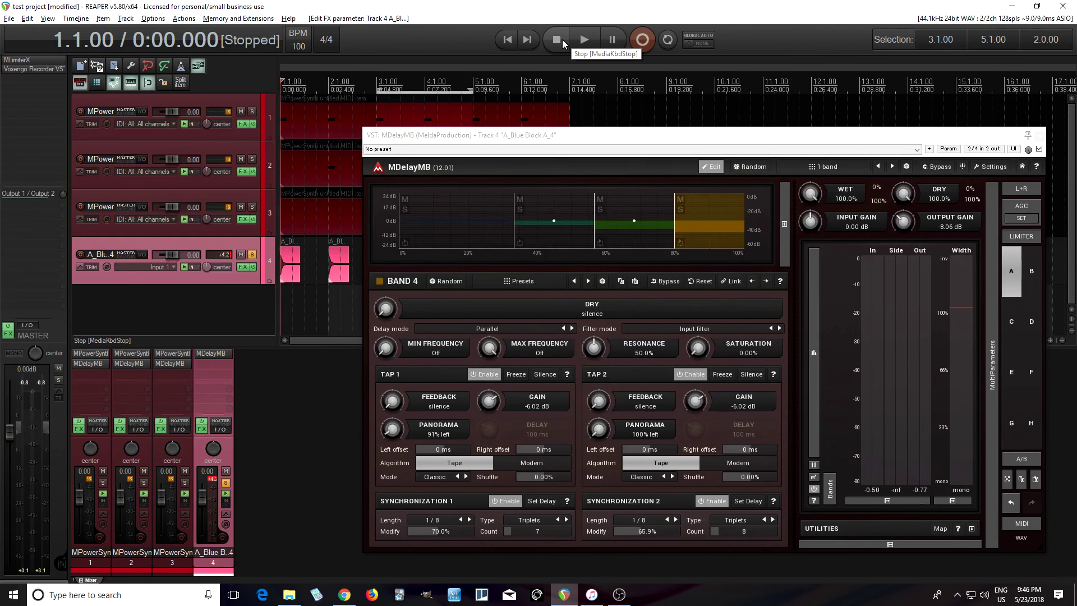